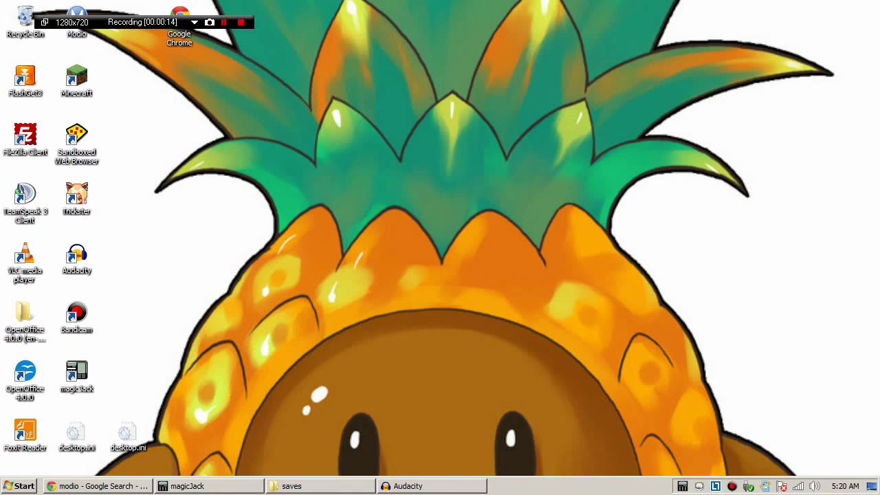
Switch to Chrome and open the GameTuts Modio download page from the Google results for modio
{"action": "mouse_move", "coordinate": [96, 486]}
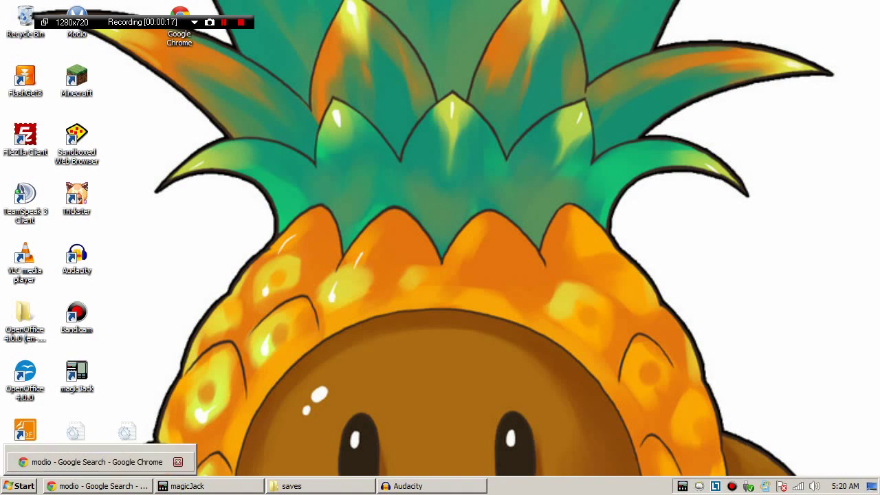
{"action": "left_click", "coordinate": [96, 462]}
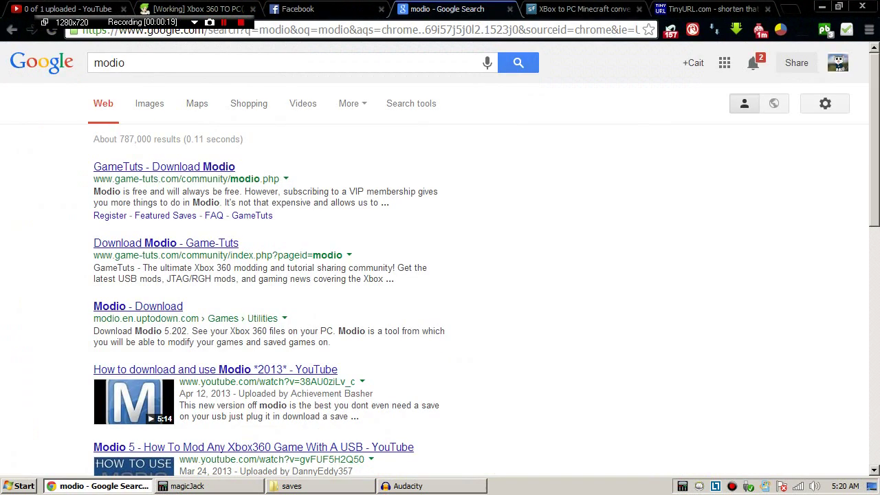
{"action": "left_click_drag", "start_coordinate": [125, 63], "coordinate": [93, 63]}
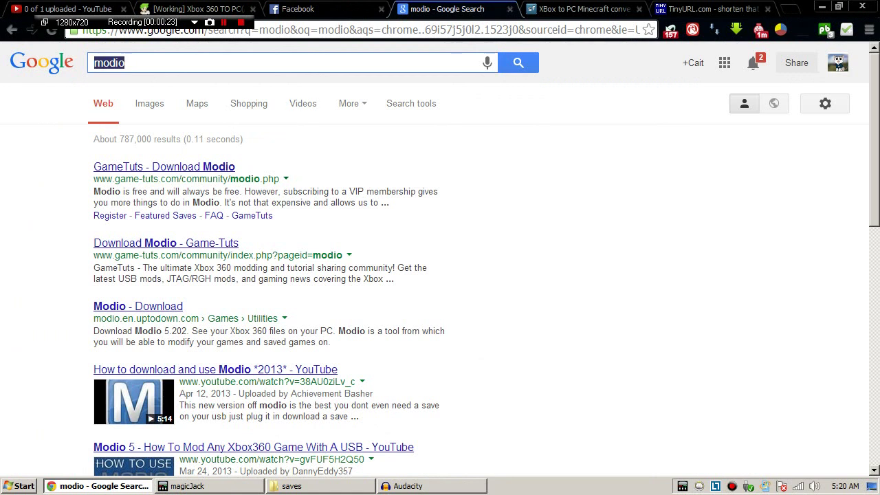
{"action": "left_click", "coordinate": [164, 166]}
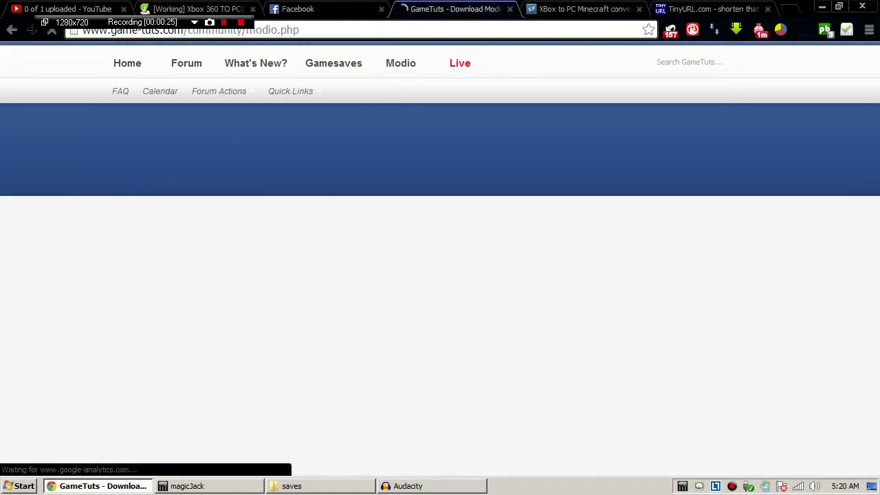
Start downloading the latest Modio installer, Modio-setup-5.211.exe, and cancel at the save prompt
{"action": "scroll", "coordinate": [440, 275], "scroll_direction": "down", "scroll_amount": 6}
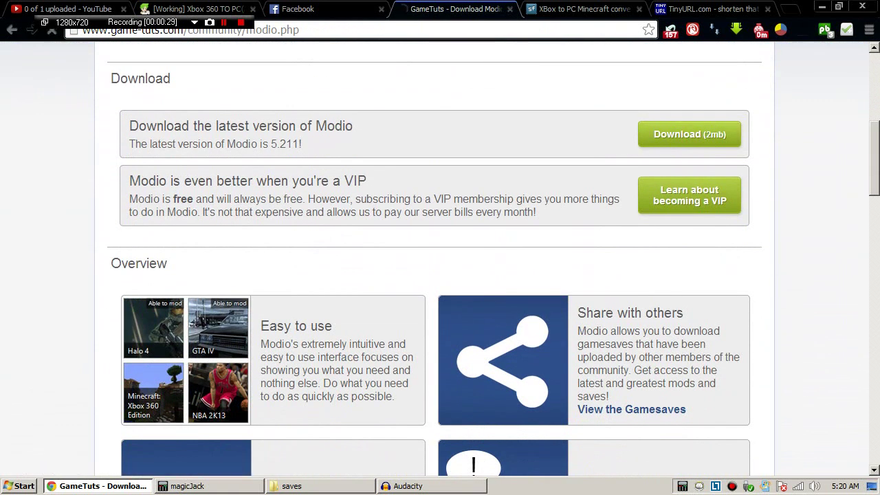
{"action": "left_click", "coordinate": [689, 134]}
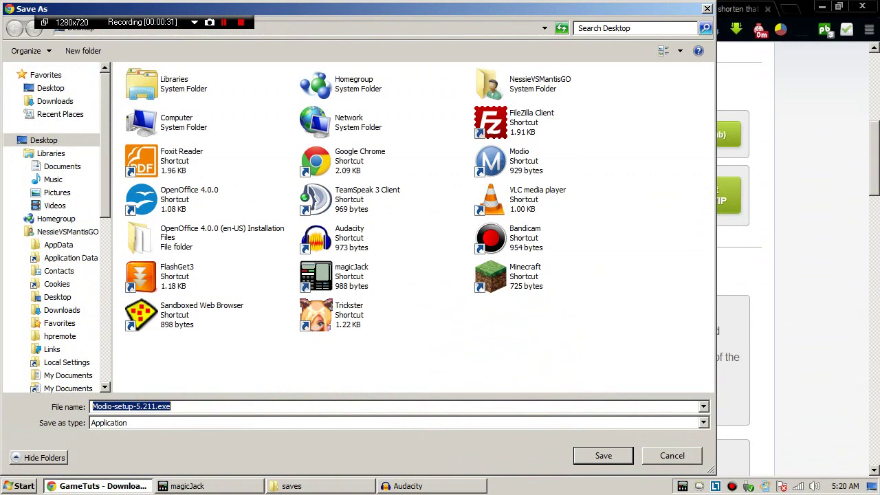
{"action": "left_click", "coordinate": [672, 455]}
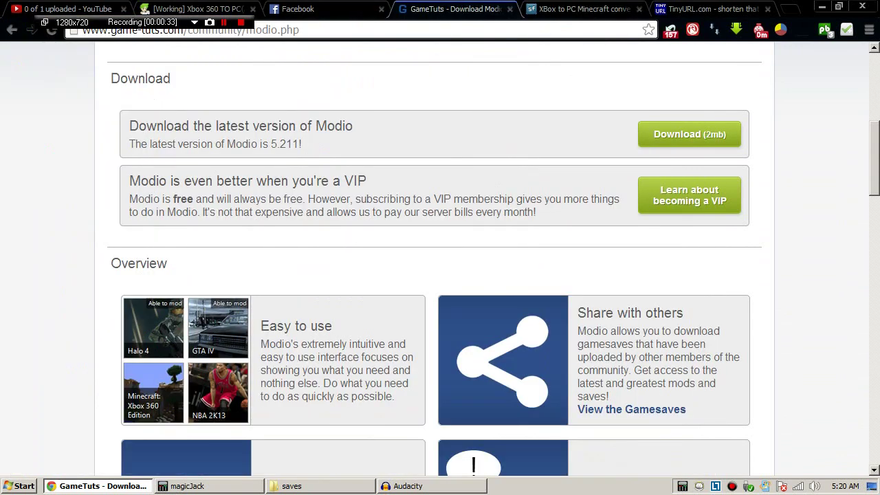
Minimize Chrome, launch Modio from the desktop and move its window clear of the desktop icons
{"action": "left_click", "coordinate": [822, 6]}
{"action": "key", "text": "super"}
{"action": "key", "text": "super"}
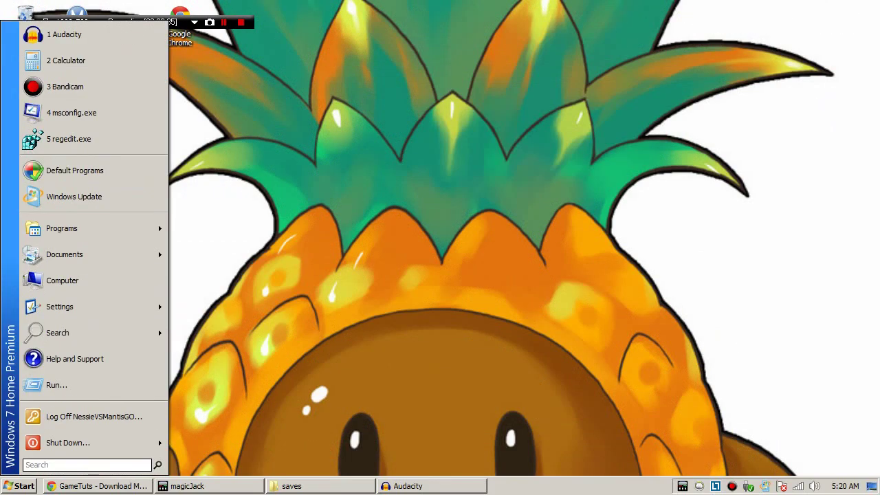
{"action": "left_click", "coordinate": [76, 33]}
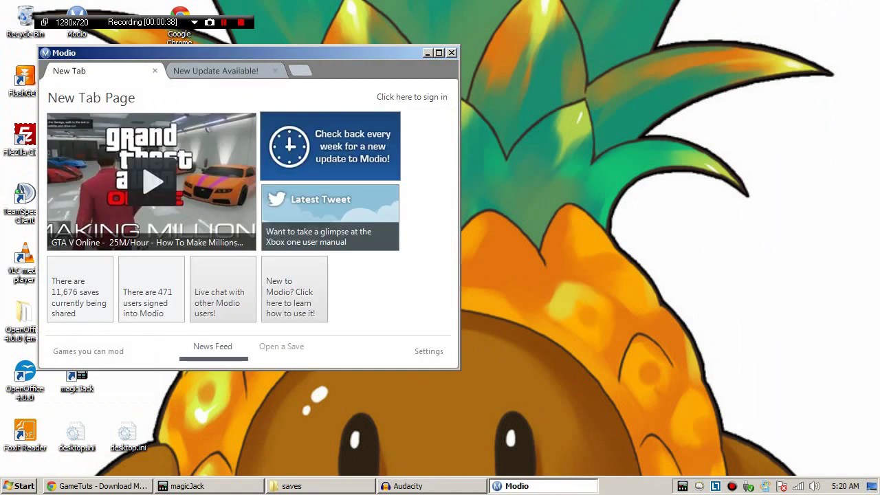
{"action": "left_click_drag", "start_coordinate": [227, 53], "coordinate": [314, 59]}
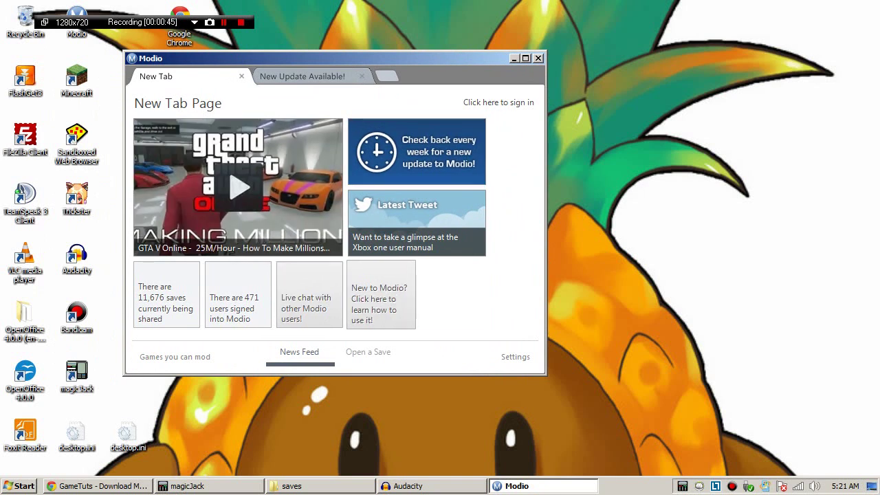
Open the New World33456789 save of Minecraft: Xbox 360 Edition from the USB stick
{"action": "left_click", "coordinate": [368, 352]}
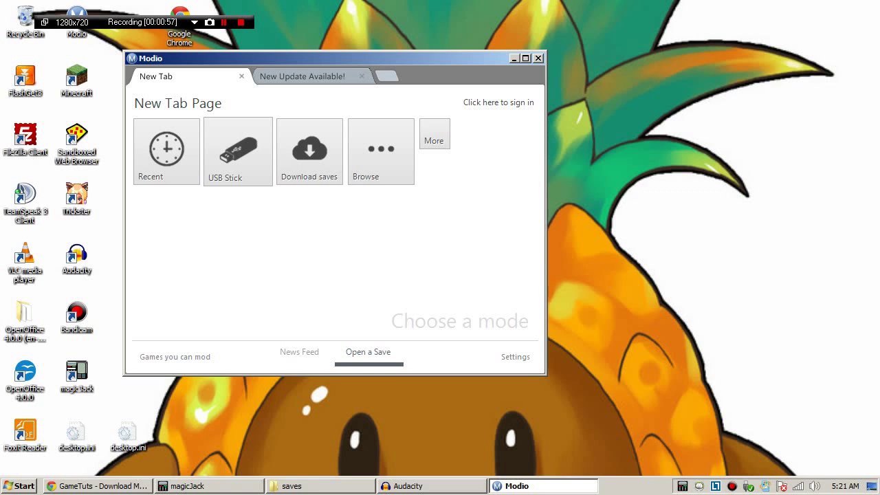
{"action": "left_click", "coordinate": [238, 151]}
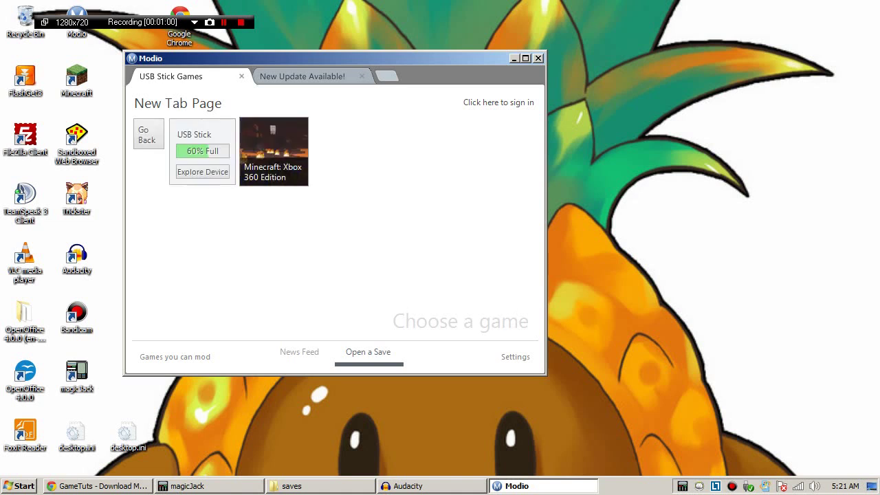
{"action": "left_click", "coordinate": [273, 151]}
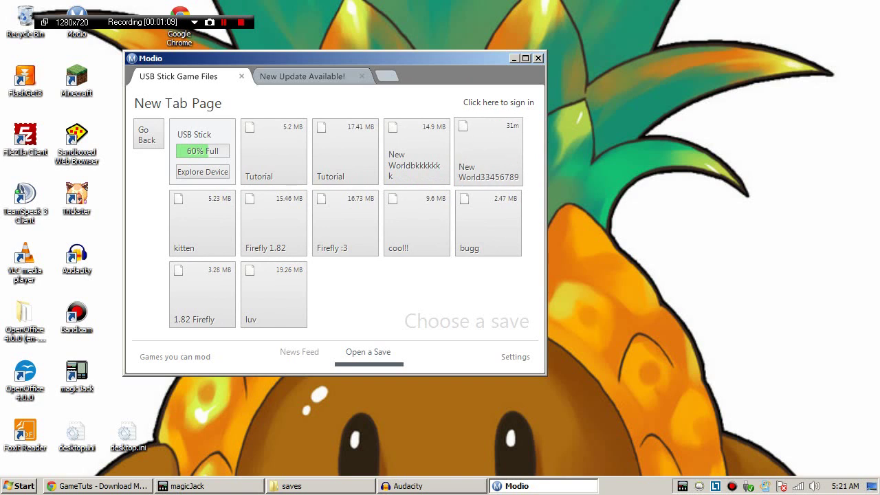
{"action": "left_click", "coordinate": [488, 151]}
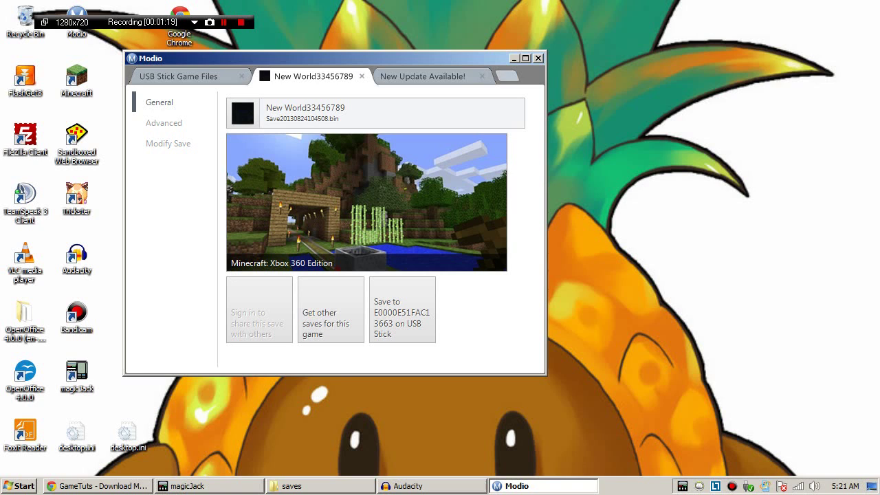
Extract savegame.dat from the save's package contents and close Modio
{"action": "left_click", "coordinate": [164, 122]}
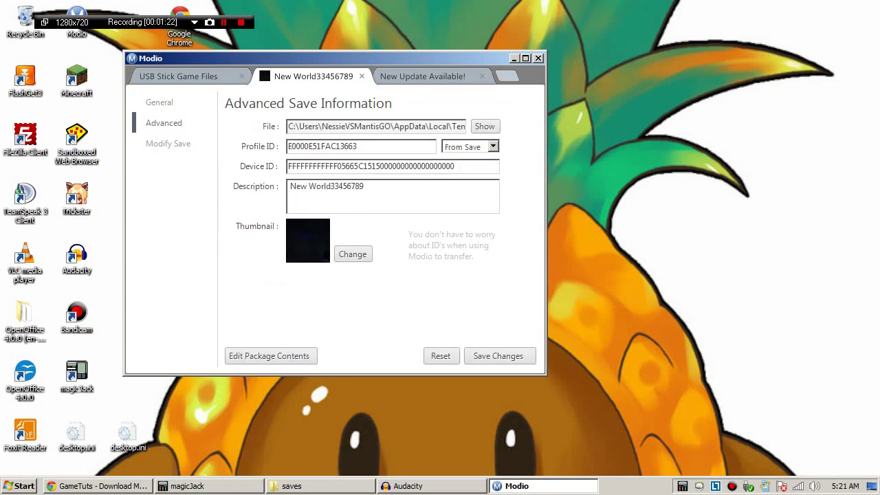
{"action": "left_click", "coordinate": [268, 355]}
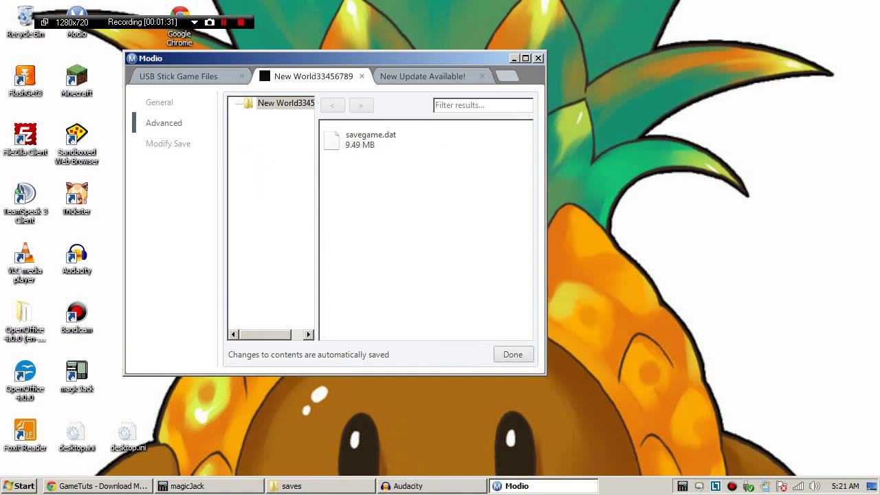
{"action": "right_click", "coordinate": [365, 132]}
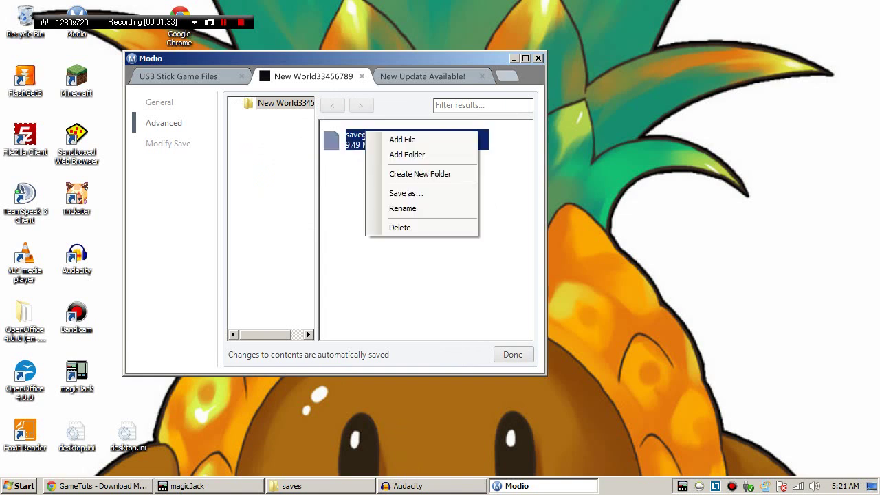
{"action": "right_click", "coordinate": [343, 135]}
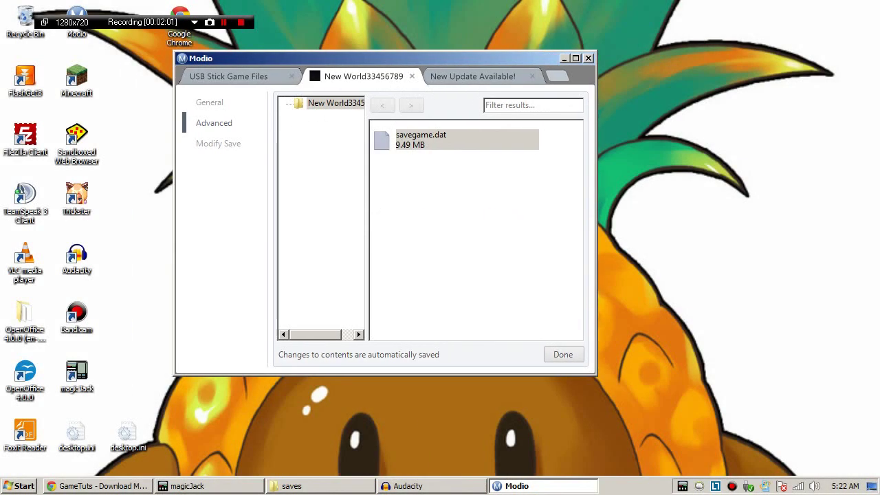
{"action": "left_click", "coordinate": [583, 58]}
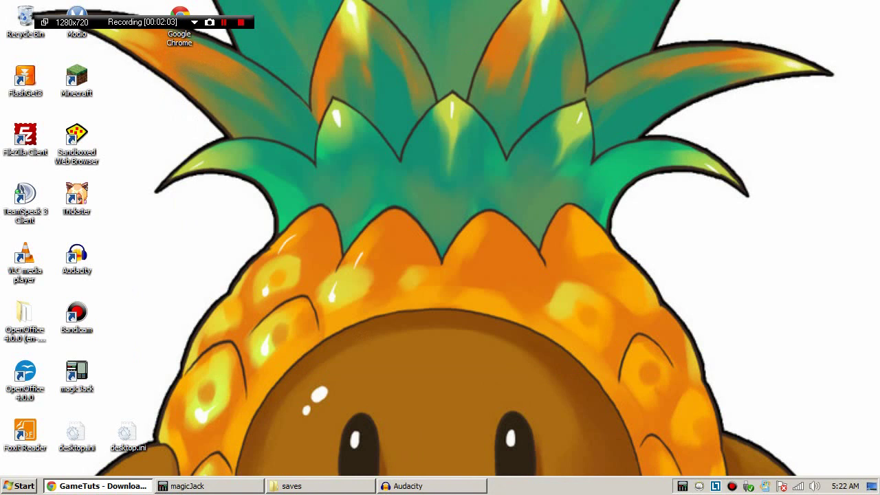
{"action": "left_click", "coordinate": [79, 486]}
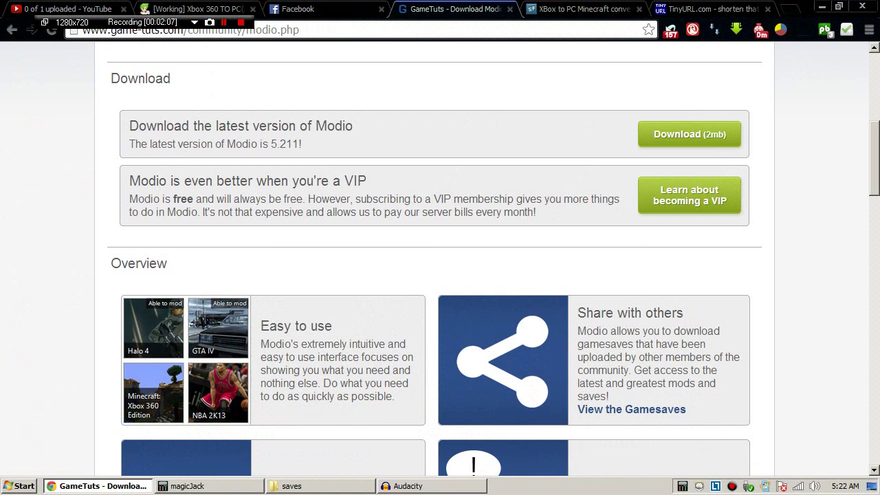
{"action": "left_click", "coordinate": [584, 9]}
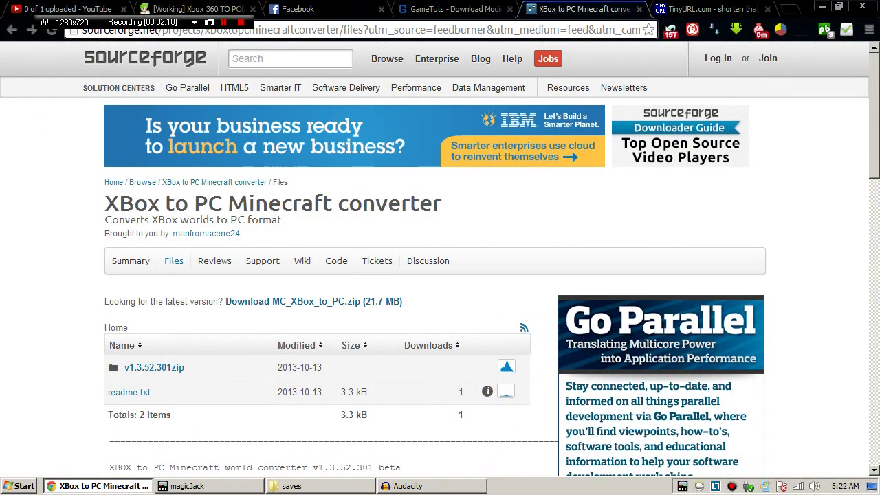
{"action": "left_click", "coordinate": [412, 30]}
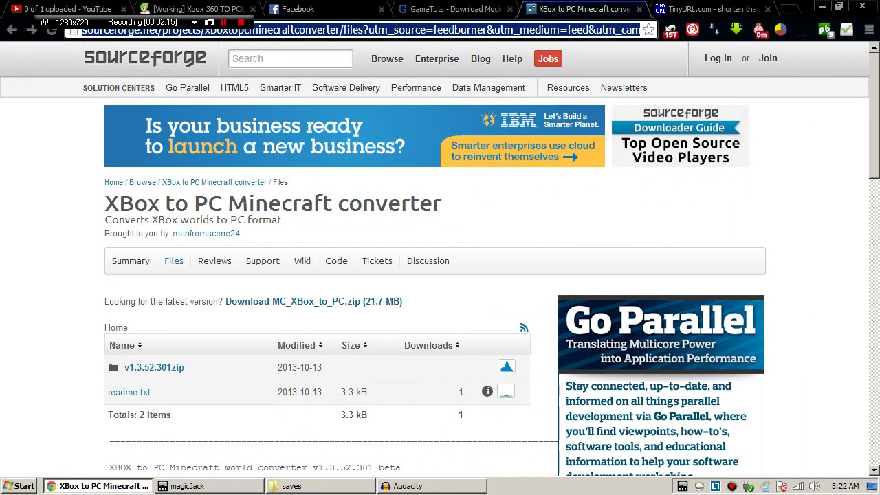
{"action": "key", "text": "ctrl+Tab"}
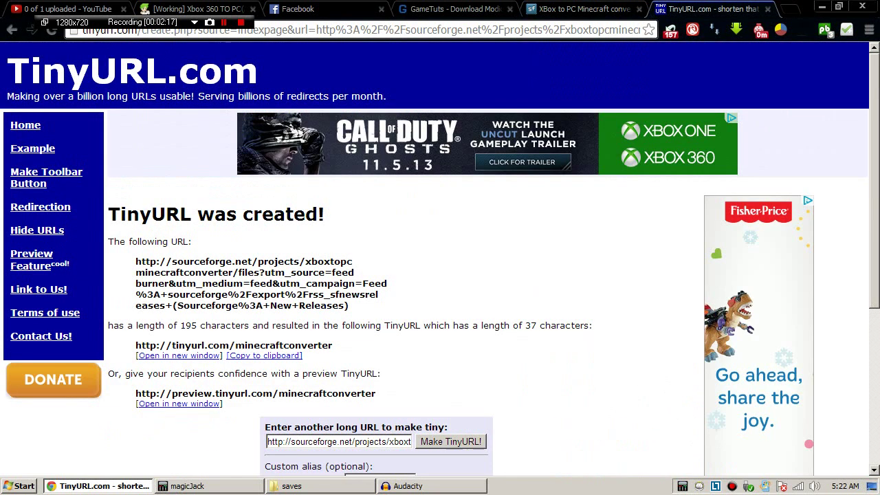
{"action": "left_click_drag", "start_coordinate": [334, 351], "coordinate": [191, 345]}
{"action": "left_click", "coordinate": [136, 345]}
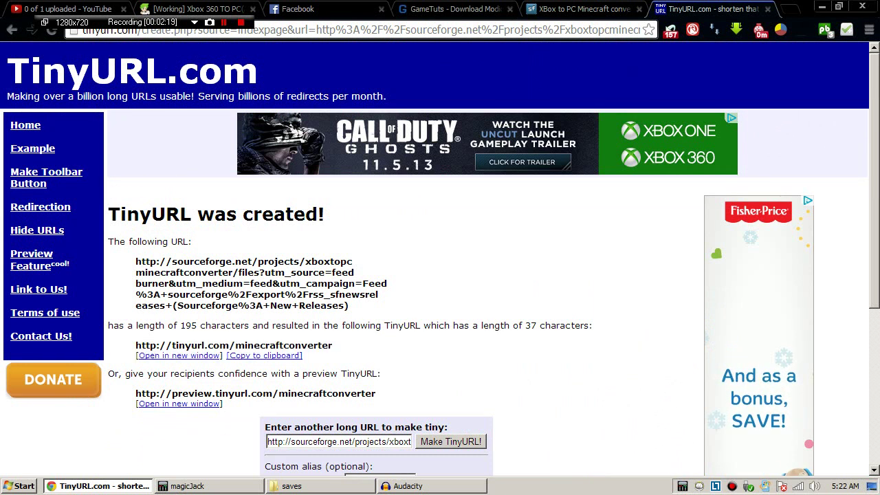
{"action": "left_click_drag", "start_coordinate": [135, 345], "coordinate": [332, 344]}
{"action": "key", "text": "ctrl+c"}
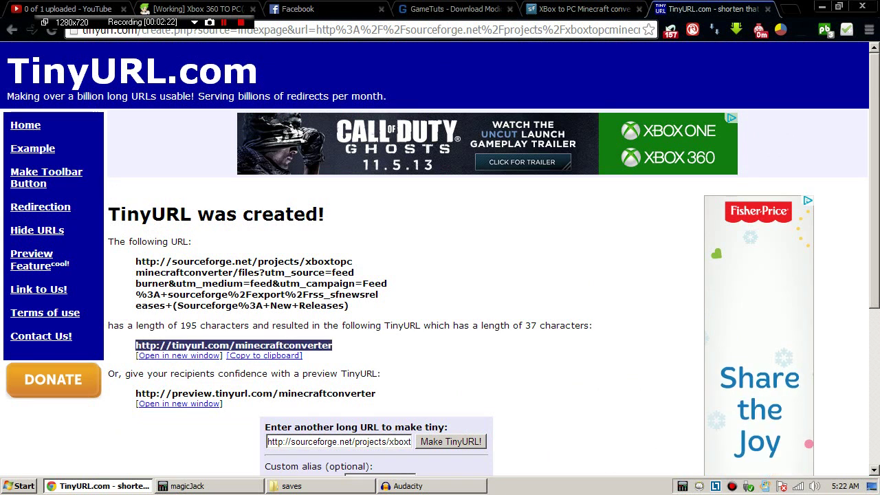
Load the copied link, download MC_XBox_to_PC.zip to the desktop and minimize Chrome
{"action": "key", "text": "ctrl+l"}
{"action": "key", "text": "ctrl+v"}
{"action": "key", "text": "Return"}
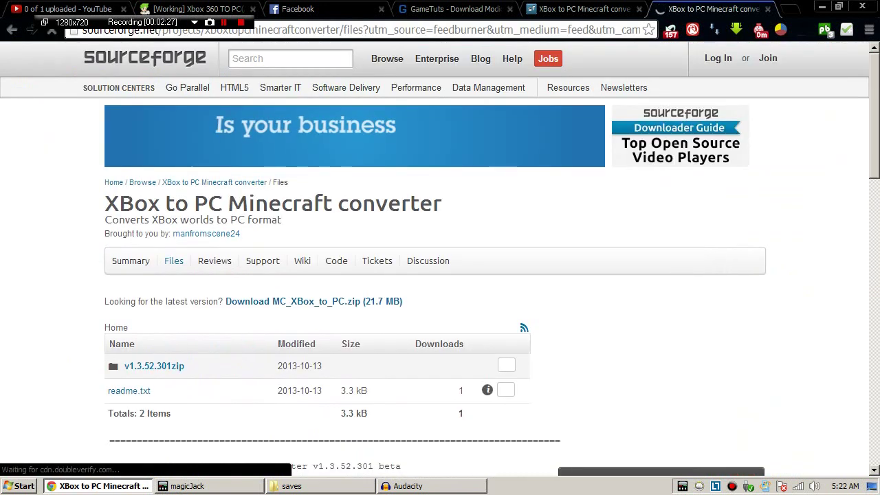
{"action": "scroll", "coordinate": [270, 237], "scroll_direction": "down", "scroll_amount": 1}
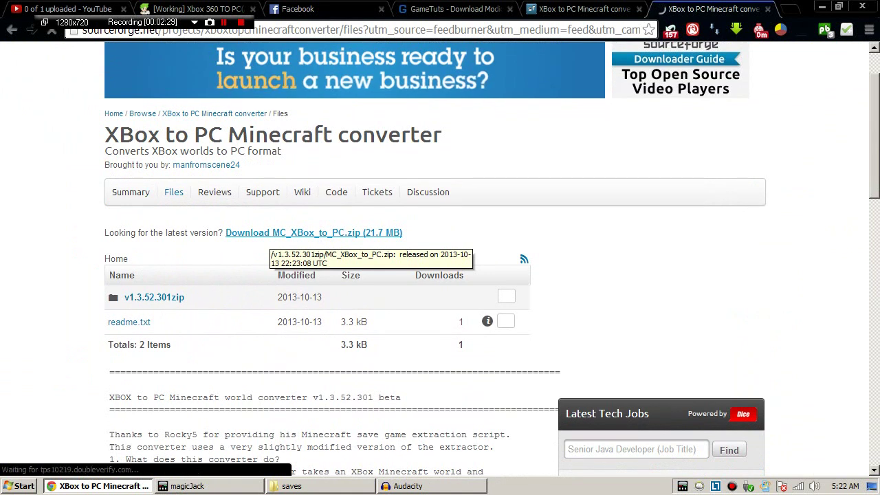
{"action": "left_click", "coordinate": [268, 233]}
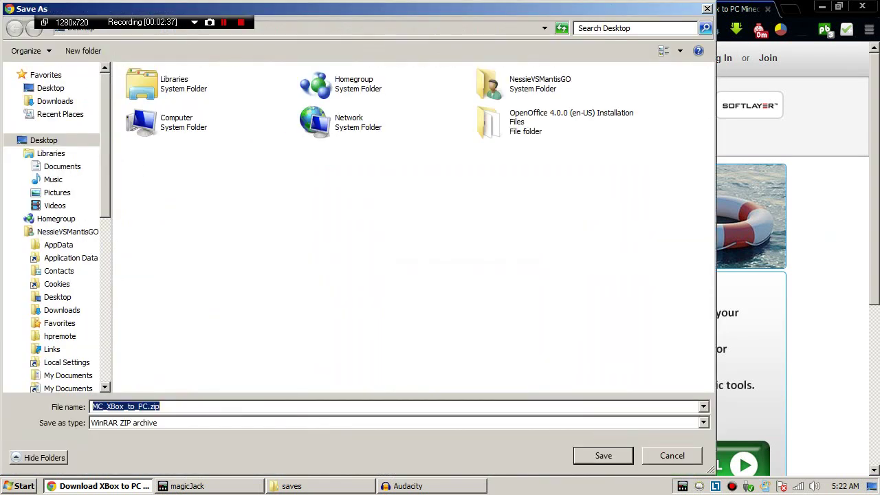
{"action": "scroll", "coordinate": [55, 227], "scroll_direction": "down", "scroll_amount": 6}
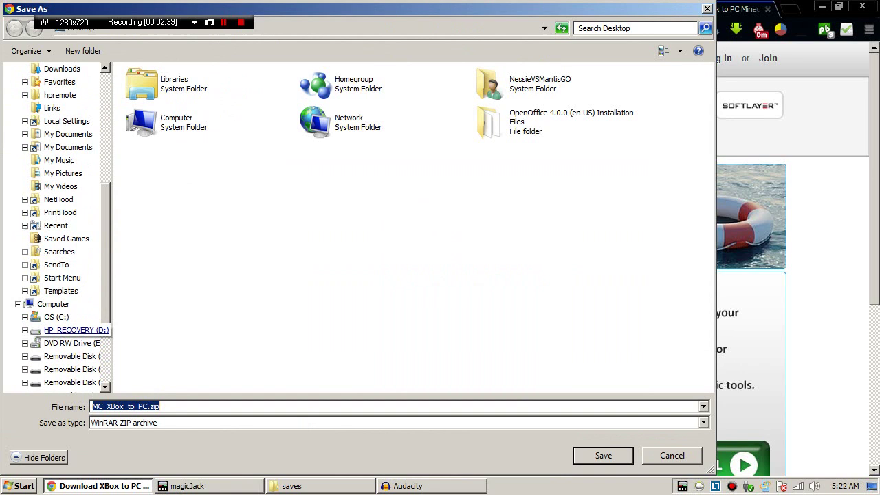
{"action": "left_click", "coordinate": [603, 456]}
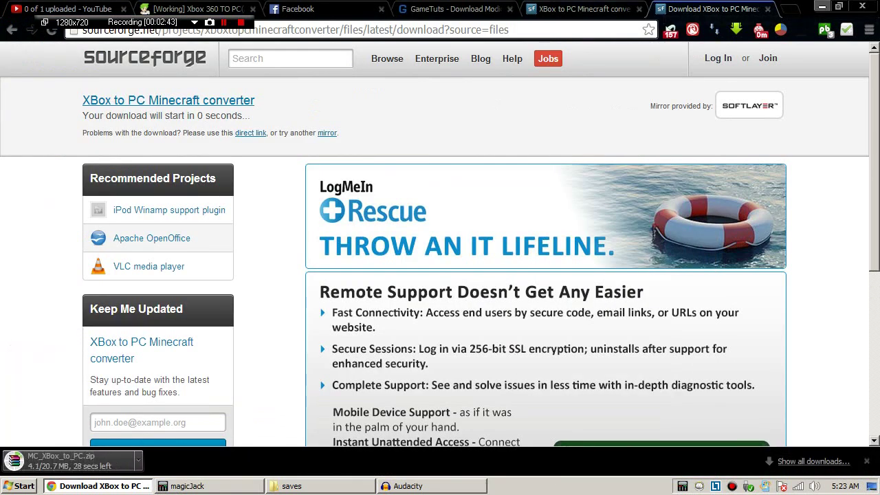
{"action": "left_click", "coordinate": [821, 7]}
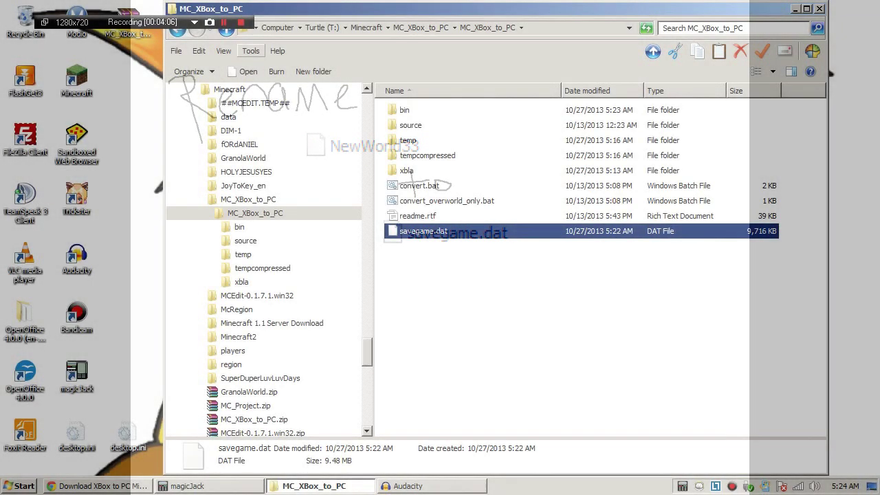
Check savegame.dat's name in edit mode and open the View settings in Folder Options
{"action": "key", "text": "F2"}
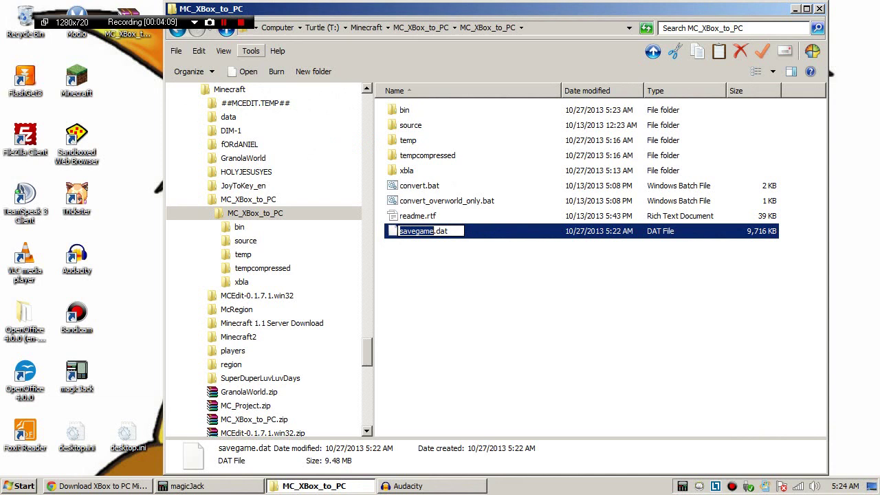
{"action": "left_click", "coordinate": [252, 51]}
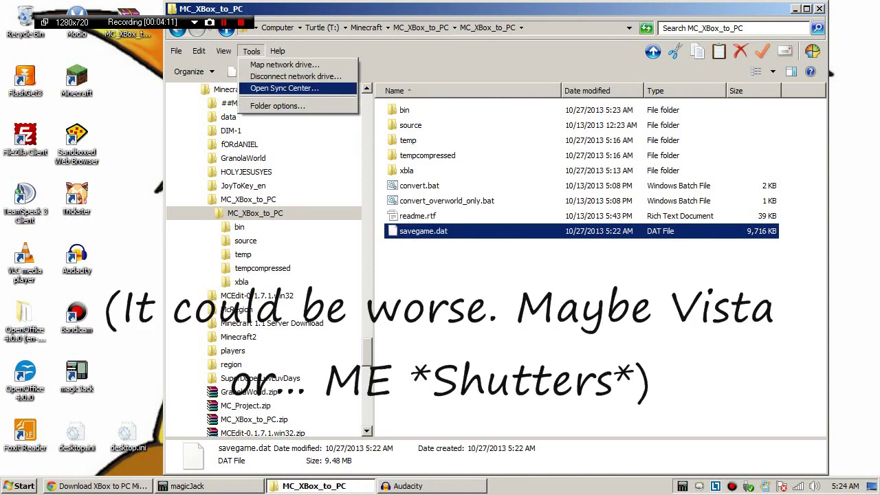
{"action": "key", "text": "Down"}
{"action": "key", "text": "Return"}
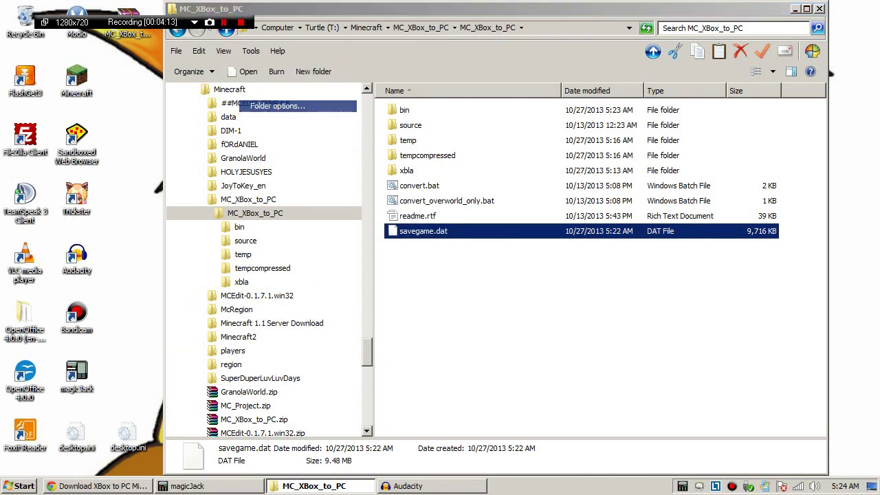
{"action": "key", "text": "ctrl+Tab"}
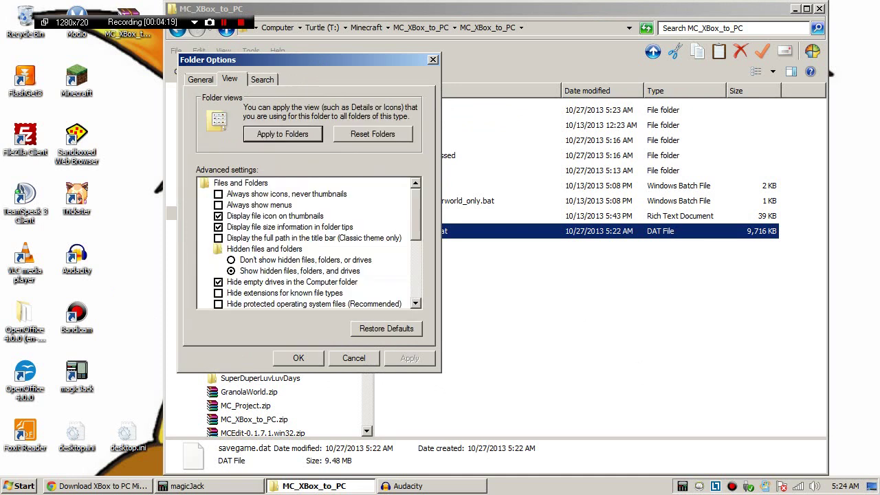
Close Folder Options after checking the setting for hiding known file extensions, and run convert.bat on savegame.dat
{"action": "scroll", "coordinate": [309, 243], "scroll_direction": "down", "scroll_amount": 1}
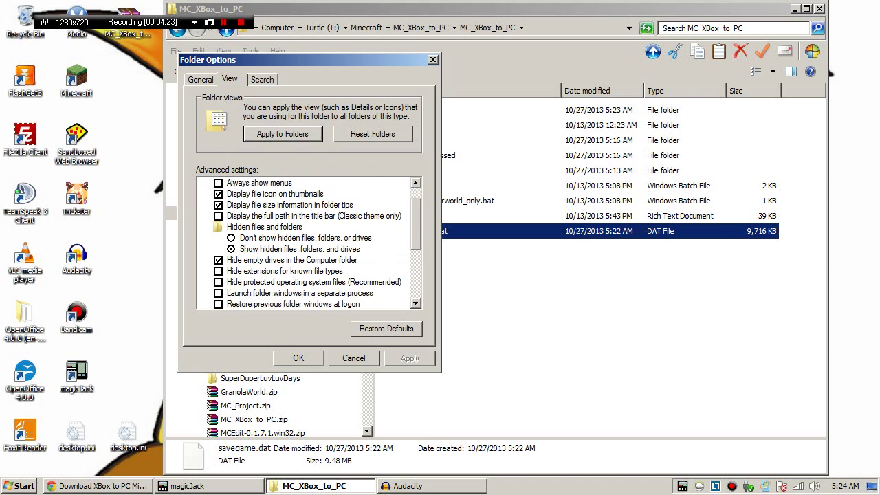
{"action": "key", "text": "Escape"}
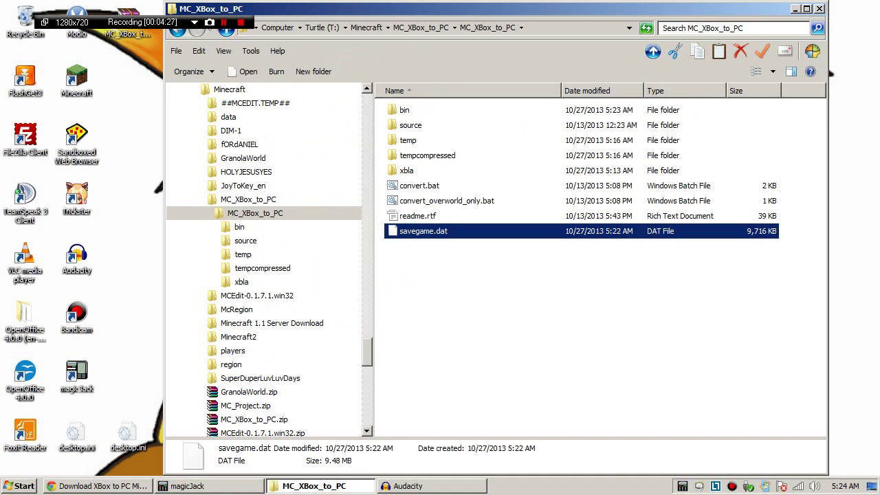
{"action": "double_click", "coordinate": [418, 186]}
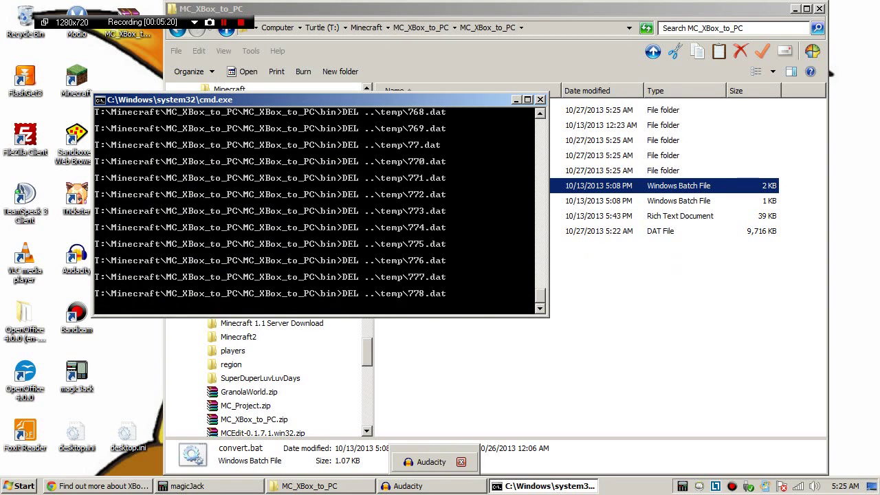
Check the Audacity recording, move the conversion console and MC_XBox_to_PC folder window apart, and minimize the folder window
{"action": "left_click", "coordinate": [407, 486]}
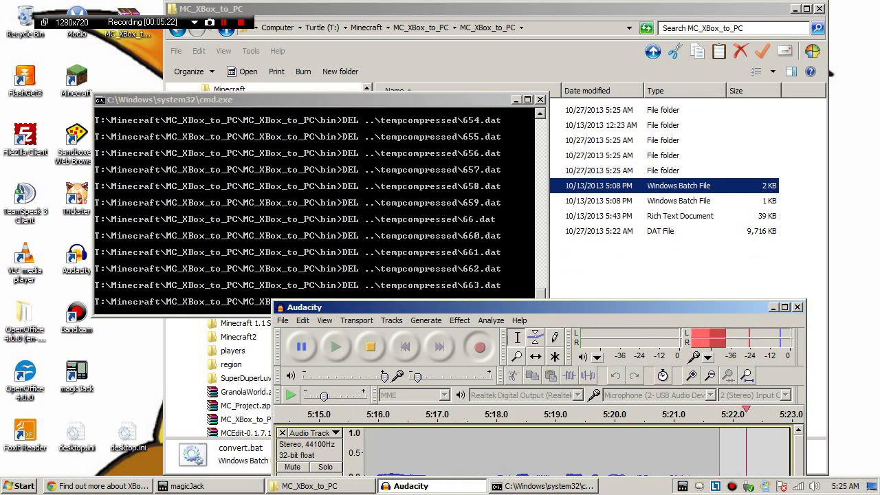
{"action": "left_click", "coordinate": [408, 485]}
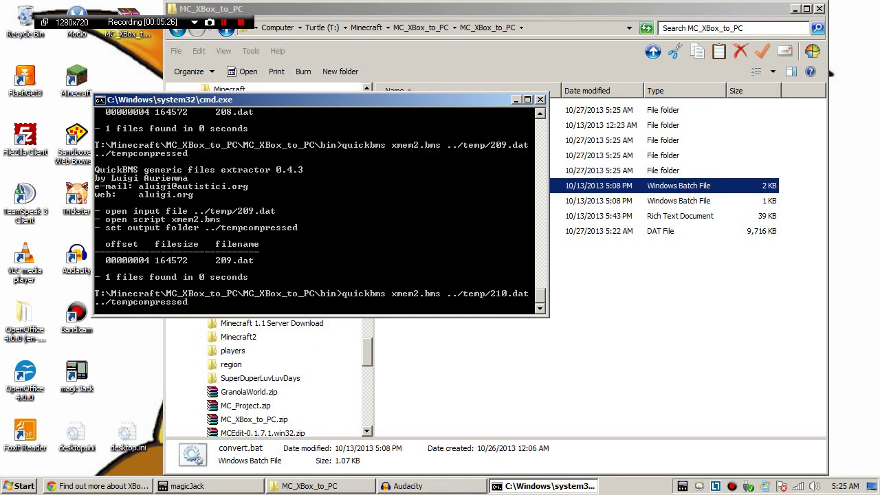
{"action": "left_click_drag", "start_coordinate": [316, 100], "coordinate": [226, 7]}
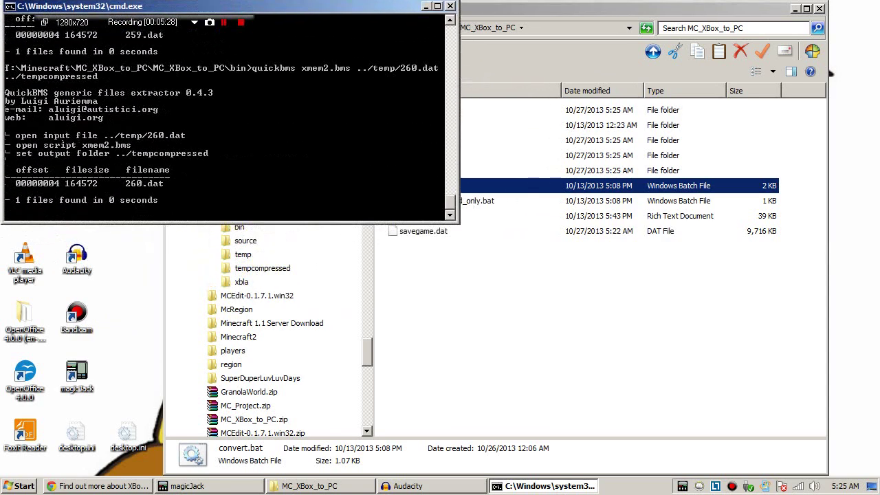
{"action": "left_click_drag", "start_coordinate": [522, 9], "coordinate": [606, 6]}
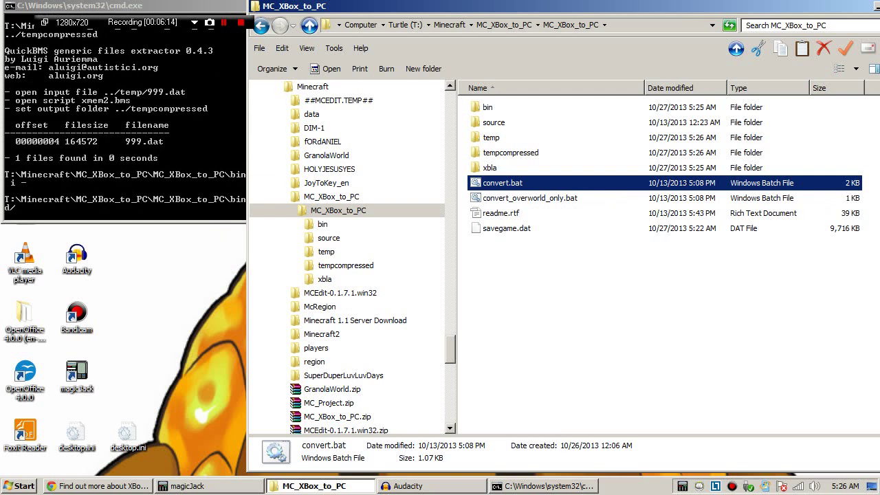
{"action": "key", "text": "alt+Tab"}
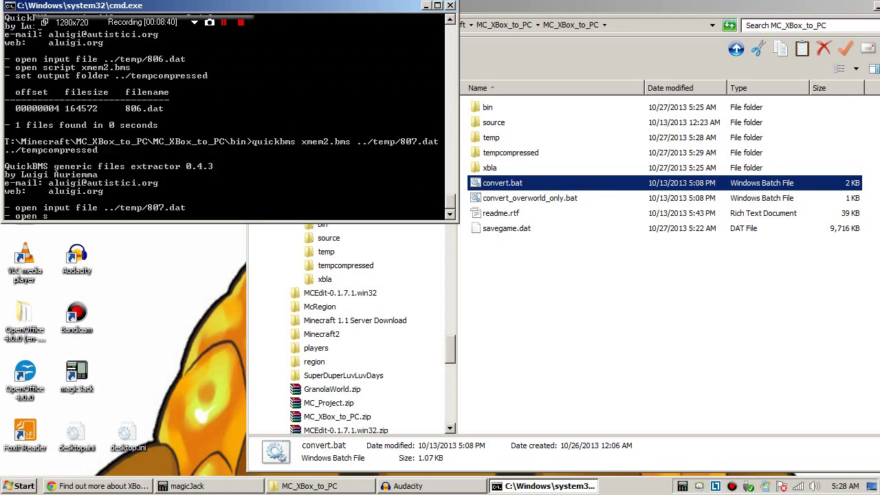
{"action": "left_click", "coordinate": [877, 6]}
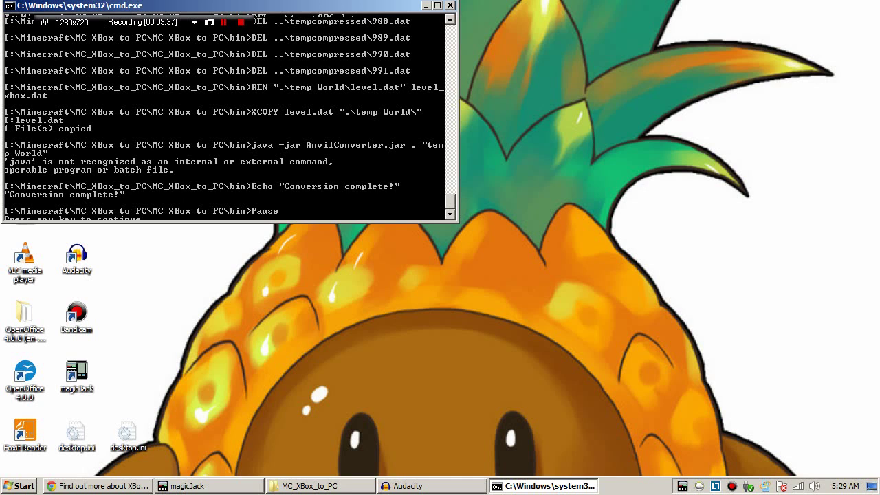
Move the conversion console toward the middle of the desktop and dismiss its pause prompt to close it
{"action": "left_click_drag", "start_coordinate": [227, 5], "coordinate": [383, 70]}
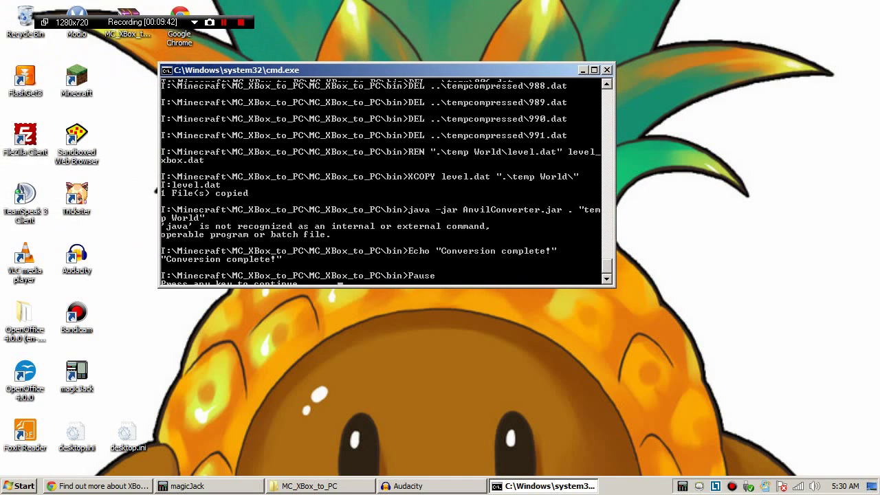
{"action": "scroll", "coordinate": [383, 179], "scroll_direction": "up", "scroll_amount": 1}
{"action": "key", "text": "Return"}
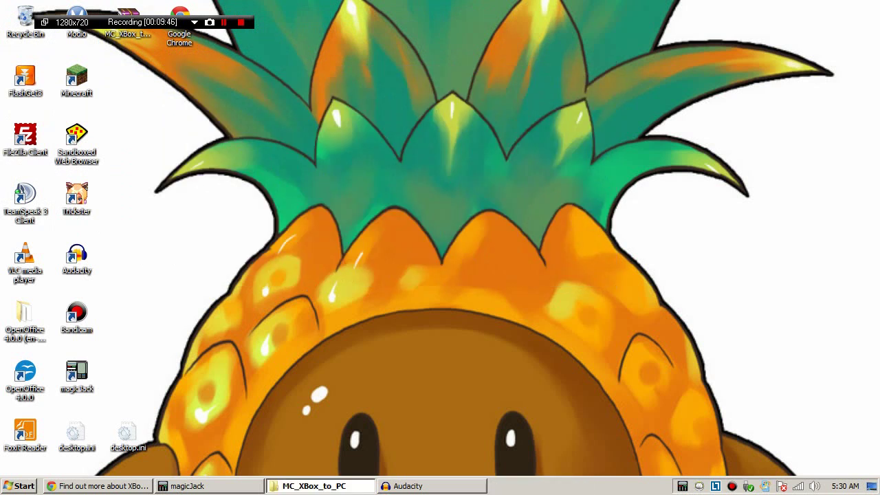
Open the bin folder inside MC_XBox_to_PC and copy the temp World folder
{"action": "left_click", "coordinate": [320, 486]}
{"action": "double_click", "coordinate": [488, 107]}
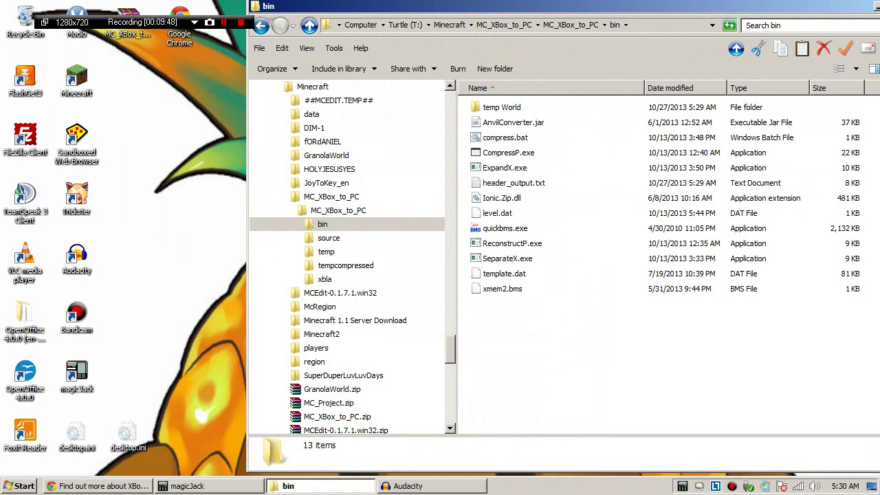
{"action": "key", "text": "Down"}
{"action": "key", "text": "shift+F10"}
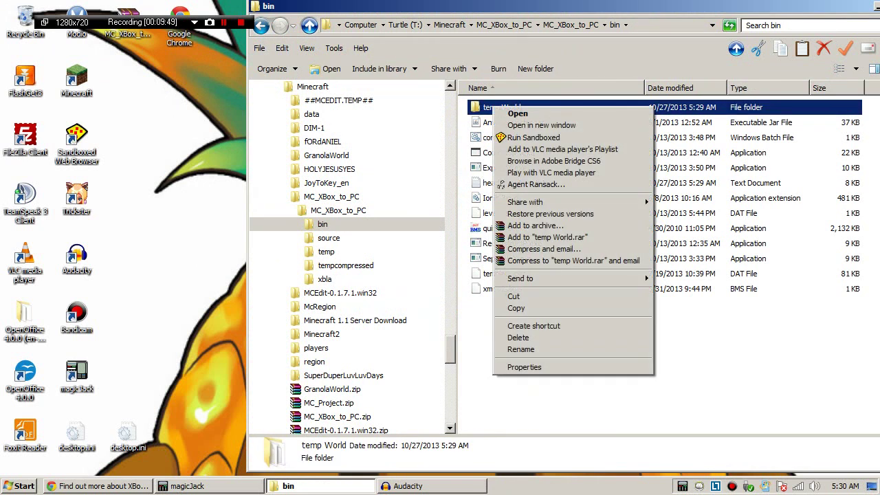
{"action": "key", "text": "n"}
Go to AppData\Roaming\.minecraft\saves in the user's home folder and paste the temp World folder there
{"action": "key", "text": "n"}
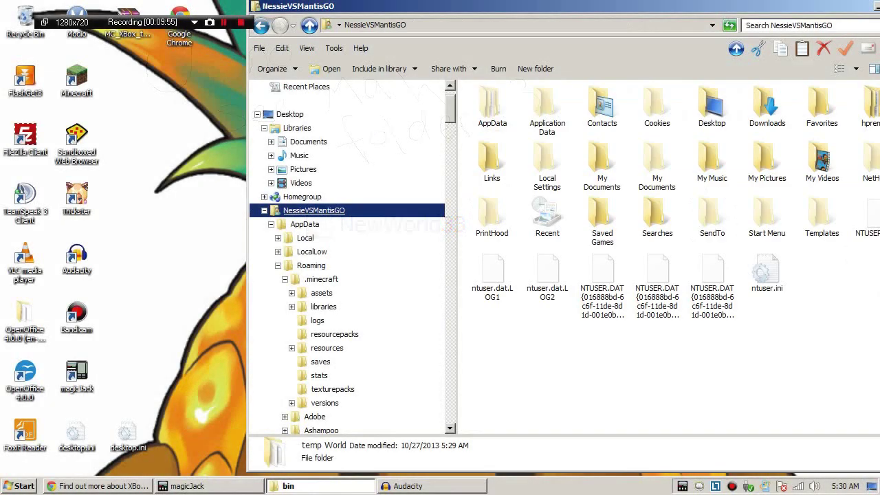
{"action": "scroll", "coordinate": [314, 142], "scroll_direction": "down", "scroll_amount": 2}
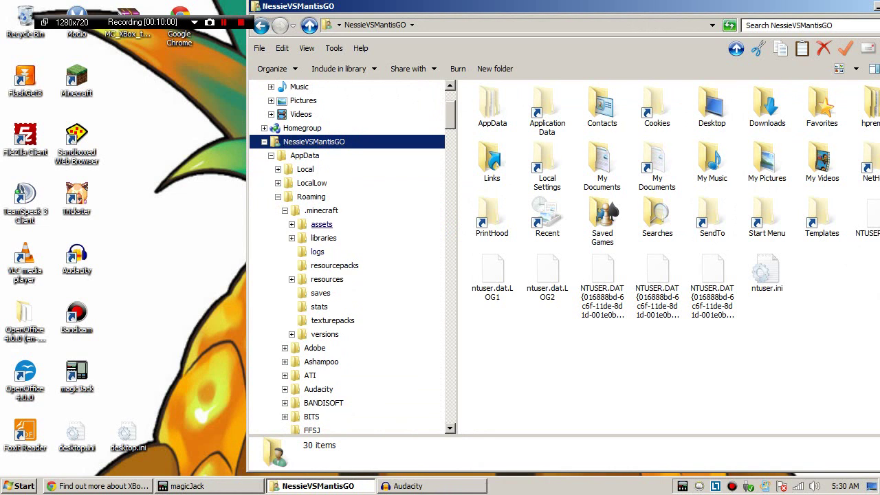
{"action": "left_click", "coordinate": [311, 197]}
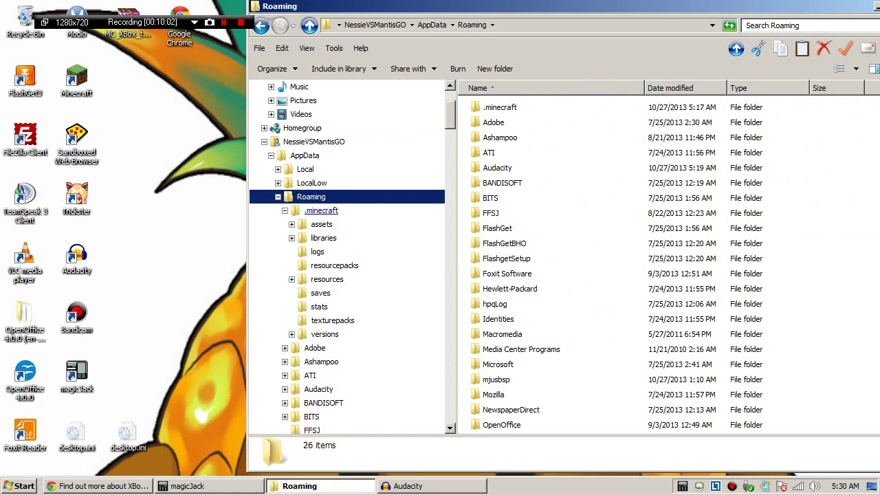
{"action": "left_click", "coordinate": [321, 211]}
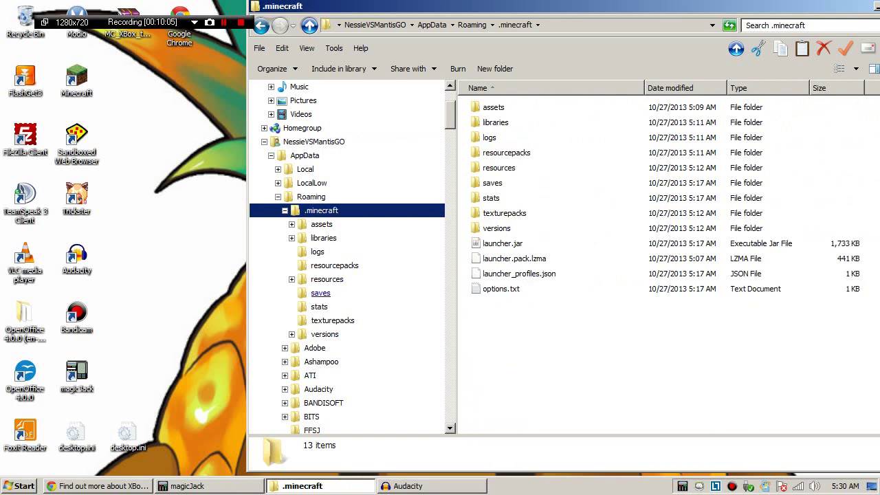
{"action": "left_click", "coordinate": [320, 293]}
{"action": "right_click", "coordinate": [539, 160]}
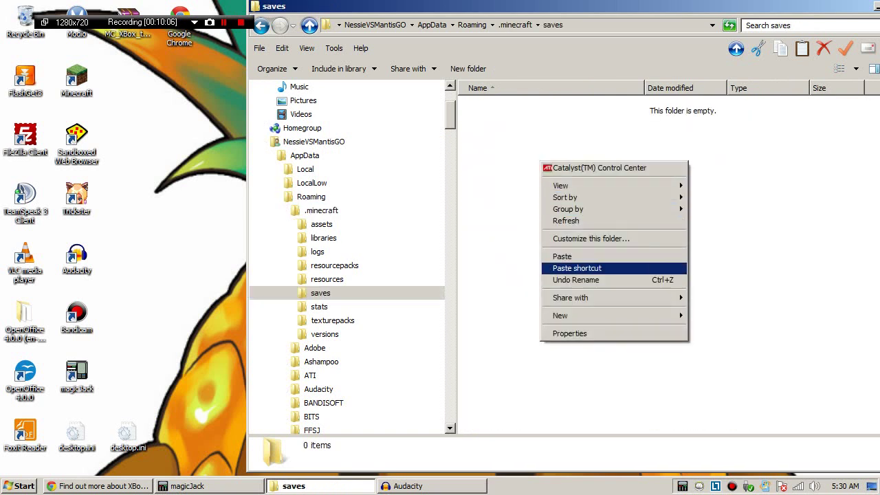
{"action": "left_click", "coordinate": [564, 256]}
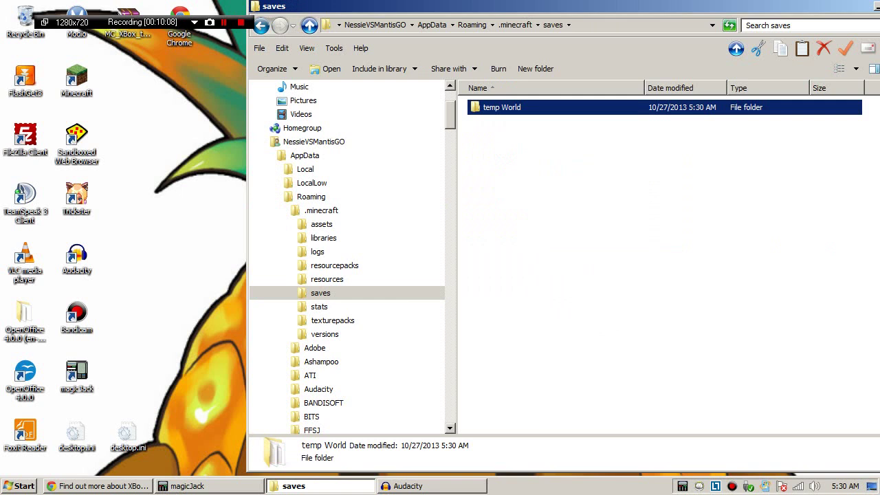
Start the Minecraft launcher and save the profile with its version set to release 1.1
{"action": "double_click", "coordinate": [76, 79]}
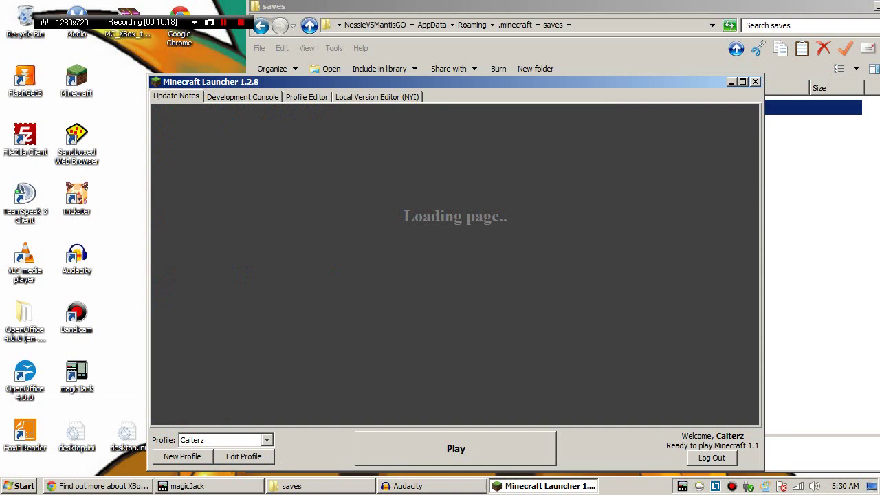
{"action": "left_click_drag", "start_coordinate": [440, 81], "coordinate": [424, 54]}
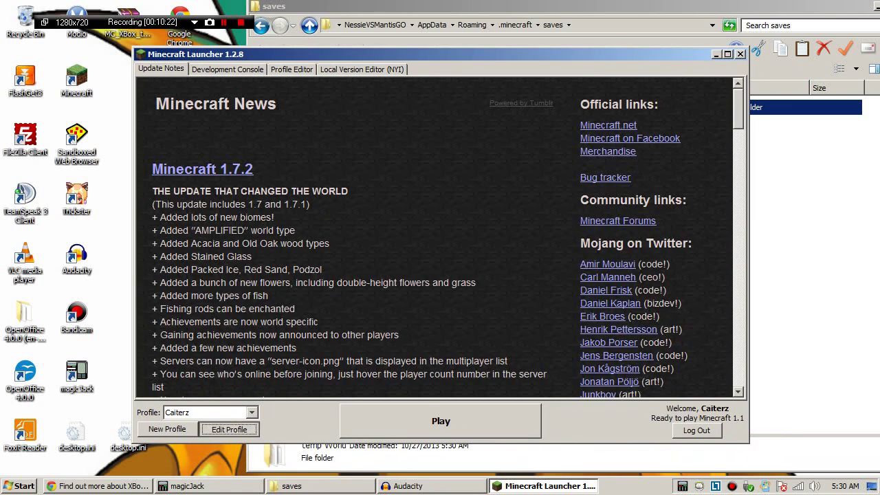
{"action": "left_click", "coordinate": [229, 430]}
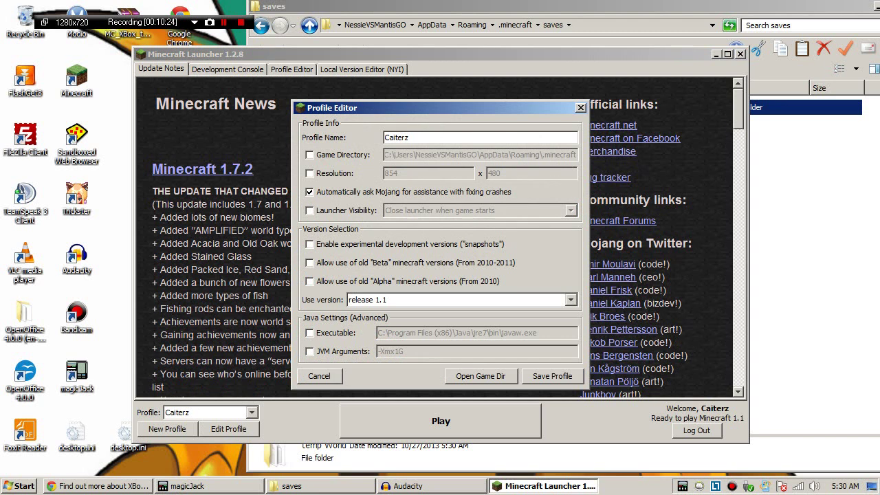
{"action": "left_click", "coordinate": [570, 300]}
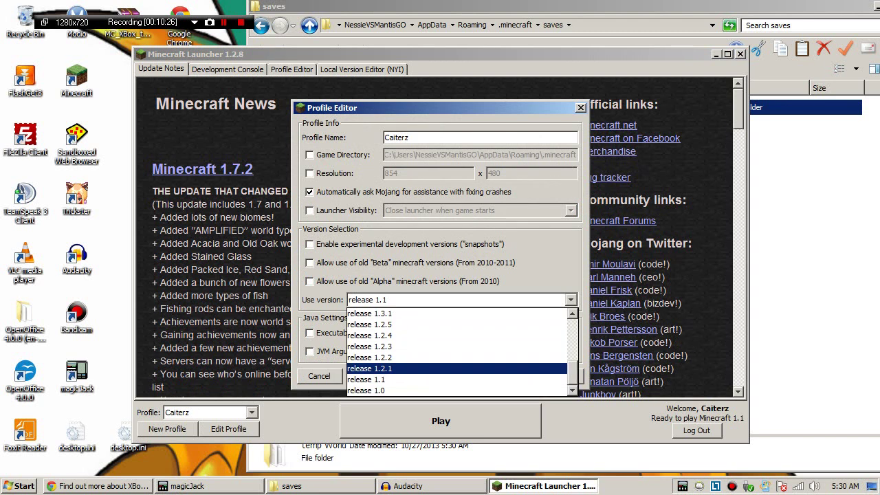
{"action": "left_click", "coordinate": [413, 379]}
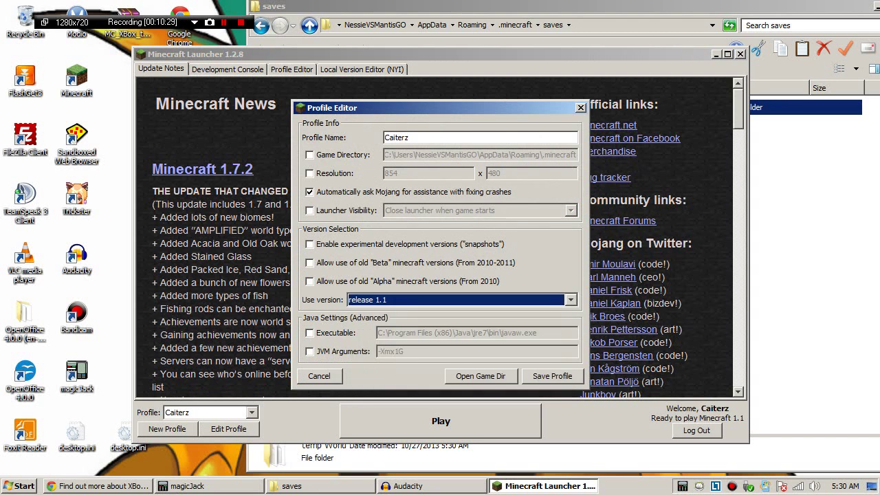
{"action": "left_click", "coordinate": [551, 376]}
Launch Minecraft 1.1, open the single-player world list, and arrange the game and saves folder windows side by side
{"action": "left_click", "coordinate": [441, 421]}
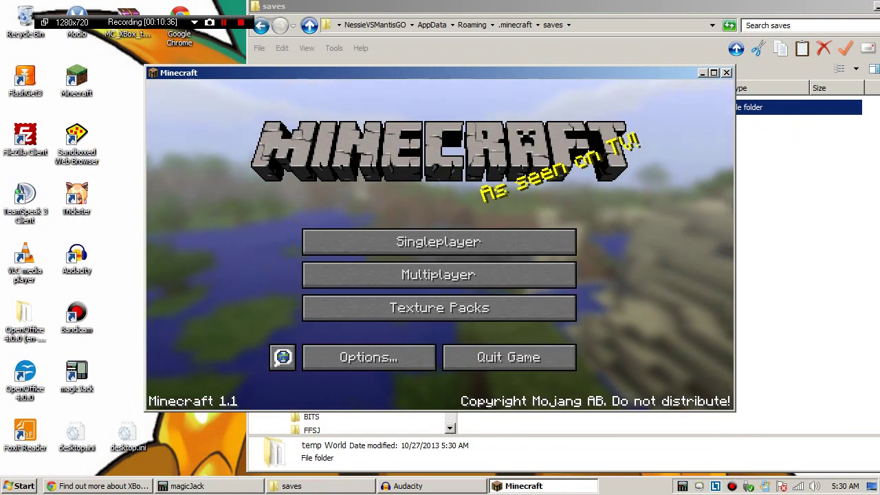
{"action": "left_click", "coordinate": [439, 241]}
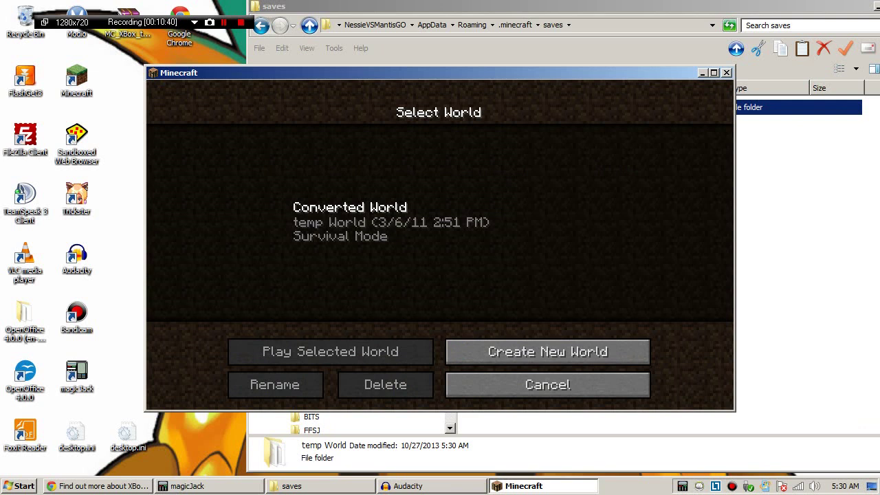
{"action": "left_click_drag", "start_coordinate": [426, 73], "coordinate": [282, 105]}
{"action": "left_click_drag", "start_coordinate": [337, 7], "coordinate": [422, 6]}
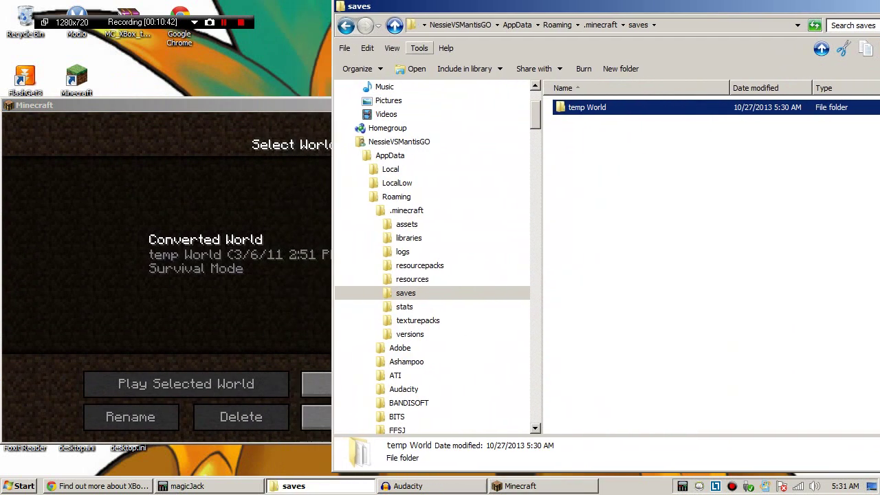
Compare the world list with the saves folder and play Converted World in Minecraft
{"action": "left_click", "coordinate": [282, 105]}
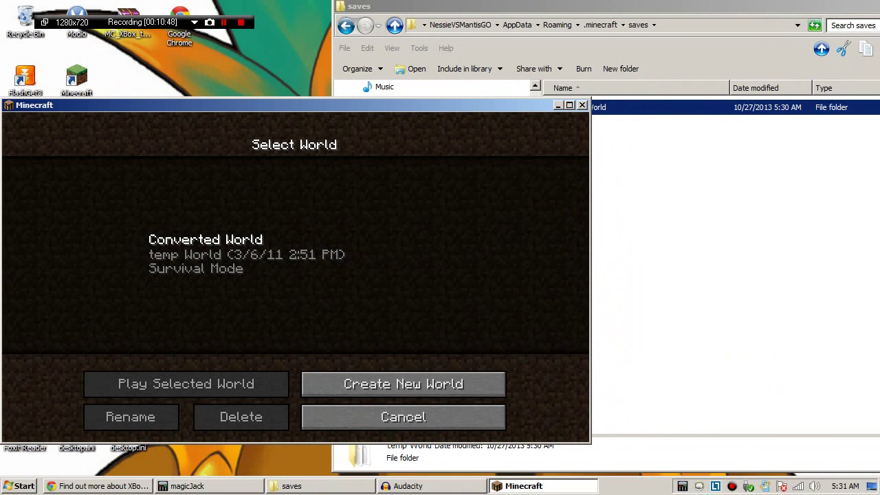
{"action": "key", "text": "alt+Tab"}
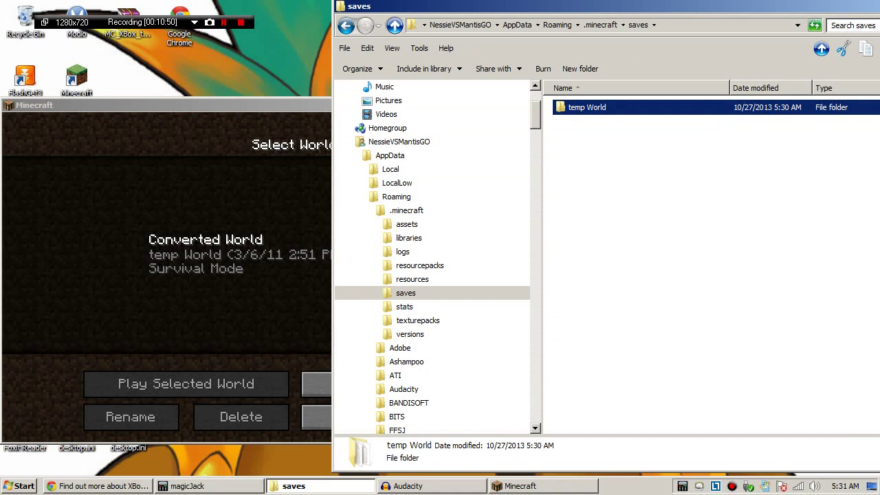
{"action": "key", "text": "alt+Tab"}
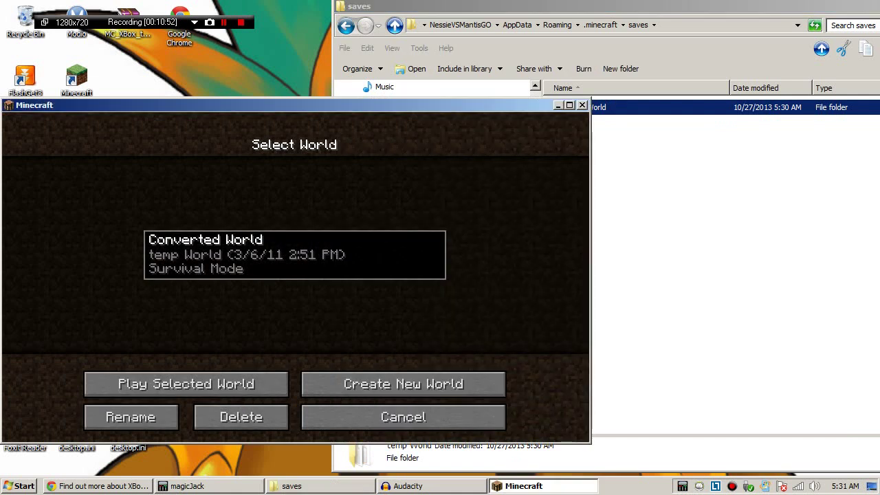
{"action": "left_click", "coordinate": [186, 383]}
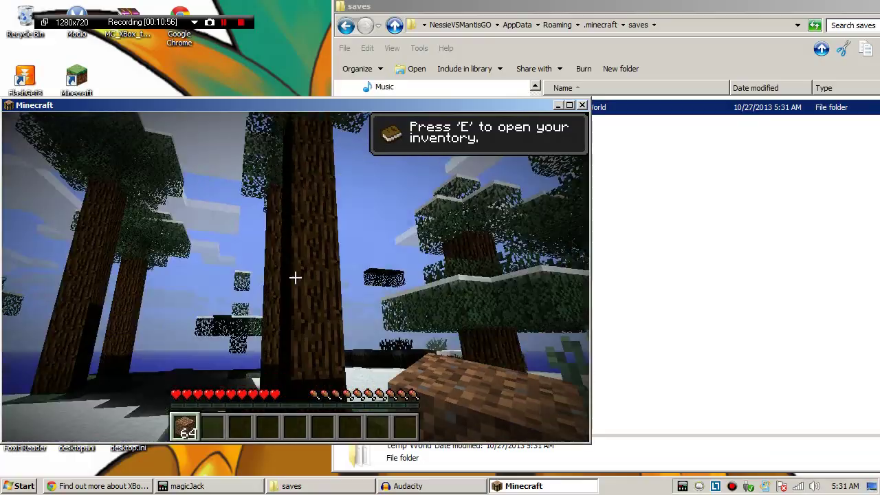
Walk through the snowy forest of Converted World to inspect the converted terrain
{"action": "mouse_move", "coordinate": [295, 277]}
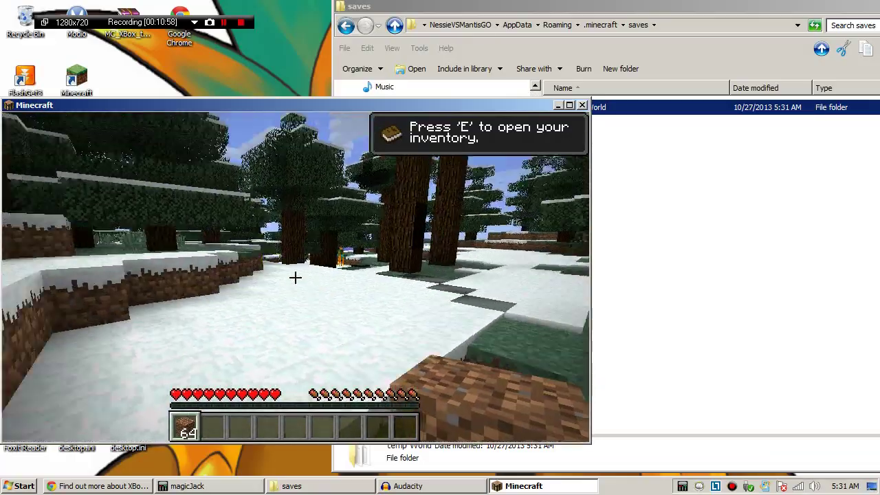
{"action": "key", "text": "w"}
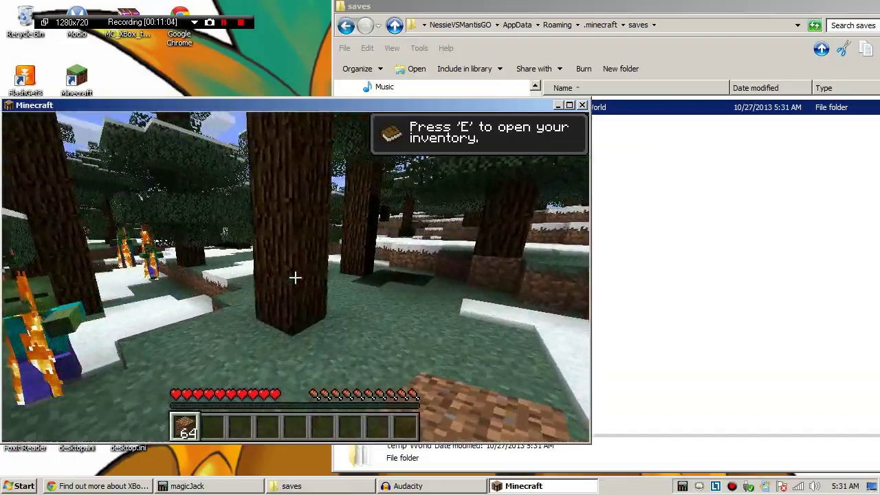
{"action": "key", "text": "w"}
{"action": "key", "text": "d"}
{"action": "key", "text": "w"}
{"action": "key", "text": "space"}
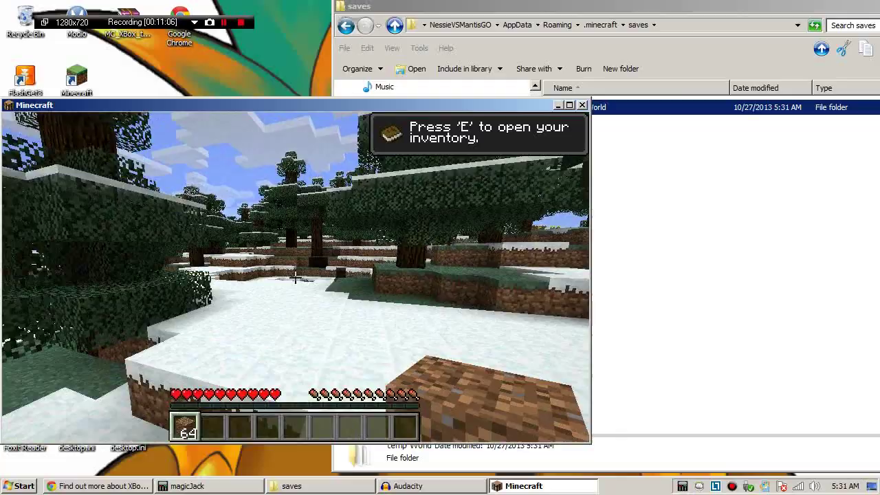
{"action": "key", "text": "w"}
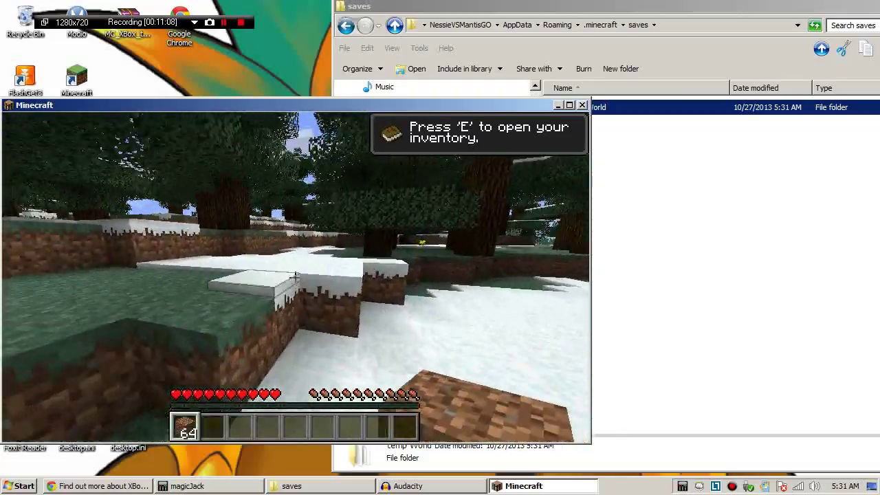
Continue exploring Converted World on foot, crossing the snowy forest to the frozen lake
{"action": "key", "text": "w"}
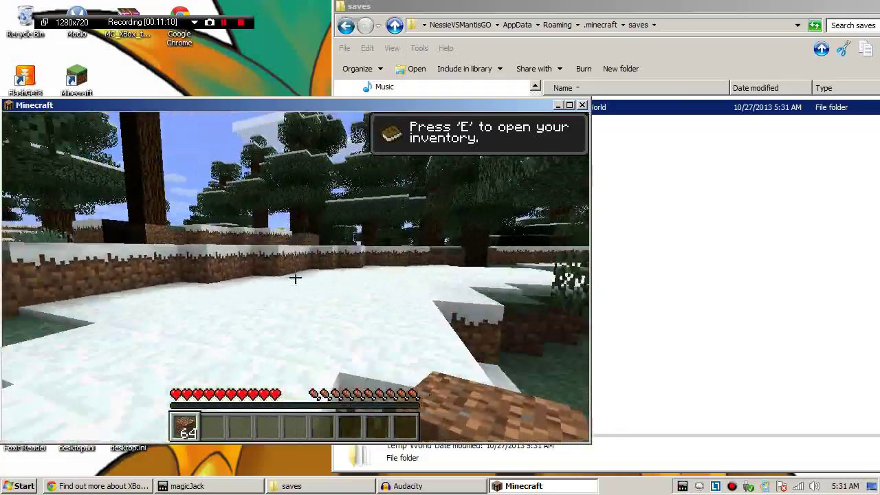
{"action": "key", "text": "w"}
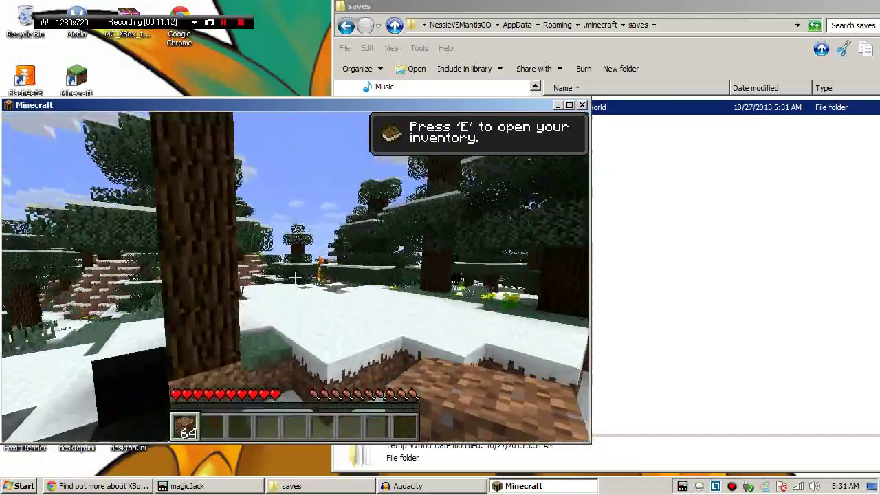
{"action": "key", "text": "w"}
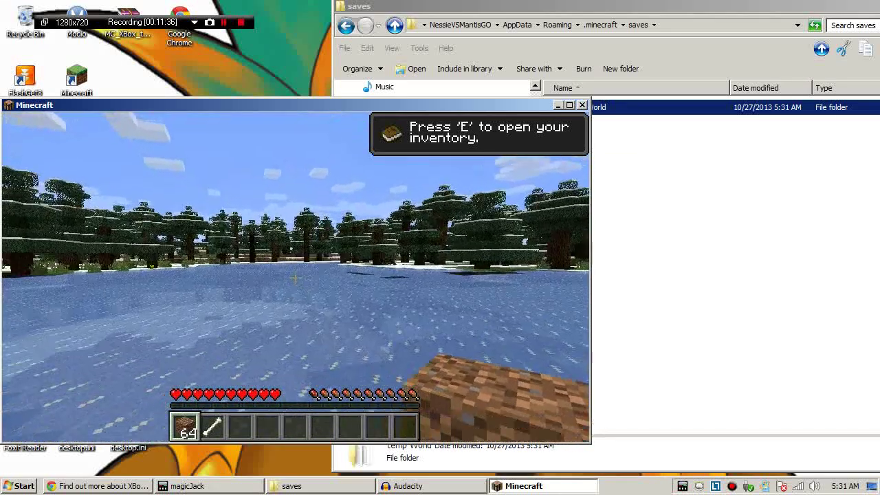
Save and leave Converted World, quit the game, and reopen the Minecraft launcher
{"action": "key", "text": "Escape"}
{"action": "left_click", "coordinate": [294, 350]}
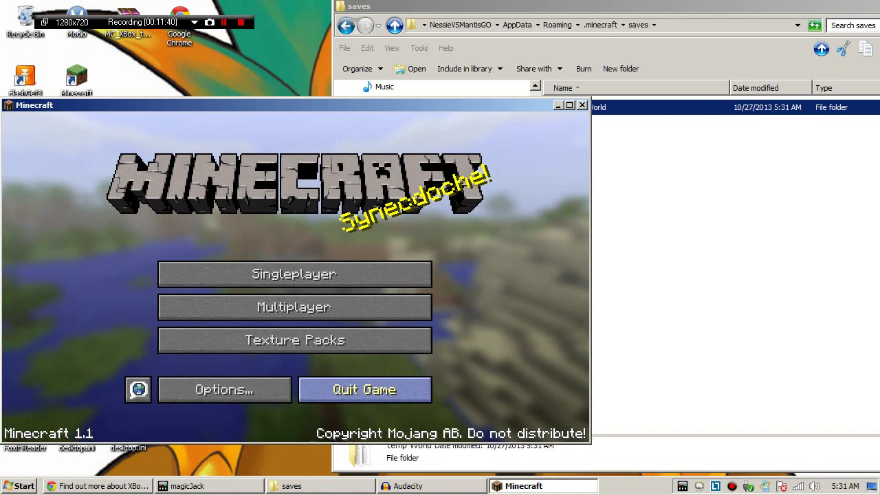
{"action": "left_click", "coordinate": [365, 389]}
{"action": "double_click", "coordinate": [77, 79]}
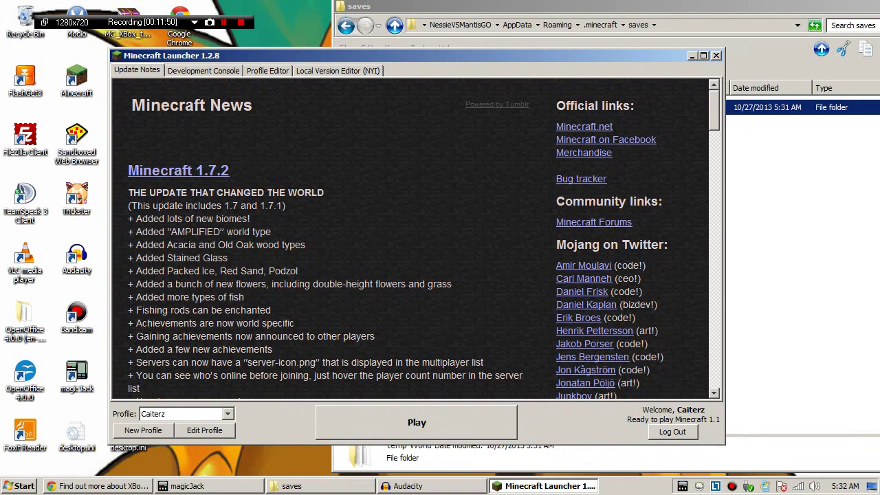
Set the launcher profile's version to release 1.4.2 and save the profile
{"action": "left_click", "coordinate": [204, 430]}
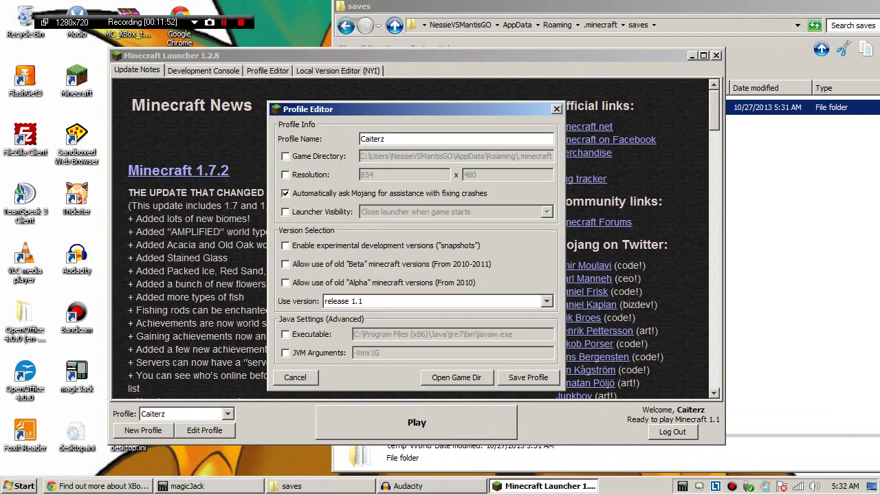
{"action": "left_click", "coordinate": [481, 301]}
{"action": "left_click", "coordinate": [481, 301]}
{"action": "left_click", "coordinate": [481, 301]}
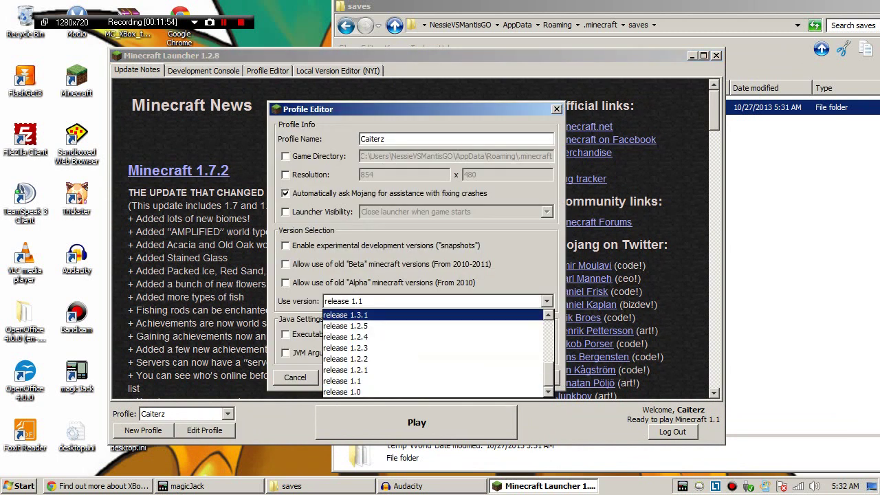
{"action": "left_click", "coordinate": [548, 315]}
{"action": "left_click", "coordinate": [547, 315]}
{"action": "left_click", "coordinate": [548, 315]}
{"action": "left_click", "coordinate": [548, 315]}
{"action": "left_click", "coordinate": [548, 315]}
{"action": "left_click", "coordinate": [481, 348]}
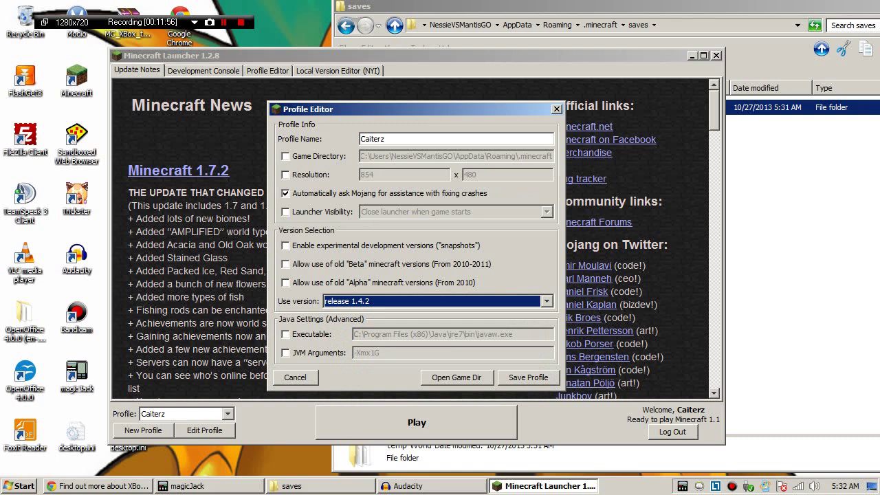
{"action": "left_click", "coordinate": [528, 377]}
Launch Minecraft 1.4.2, allow Java through the Windows firewall on private networks, and leave the multiplayer screen
{"action": "left_click", "coordinate": [416, 422]}
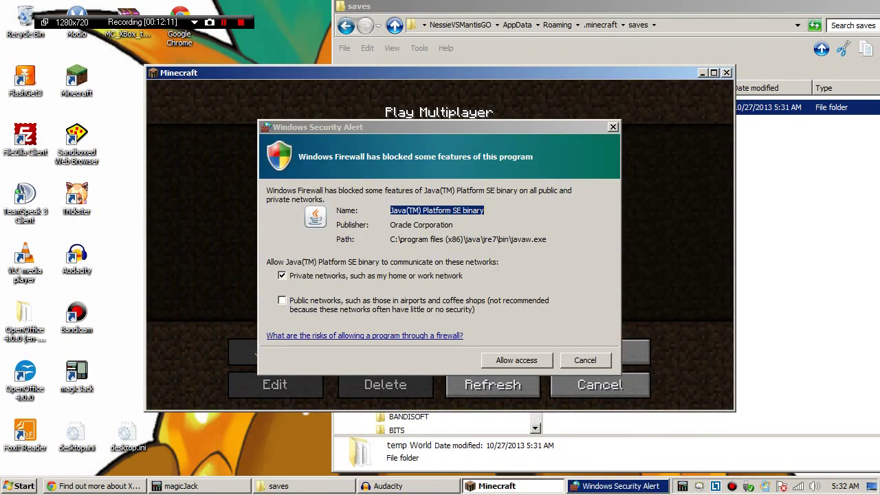
{"action": "left_click", "coordinate": [531, 360]}
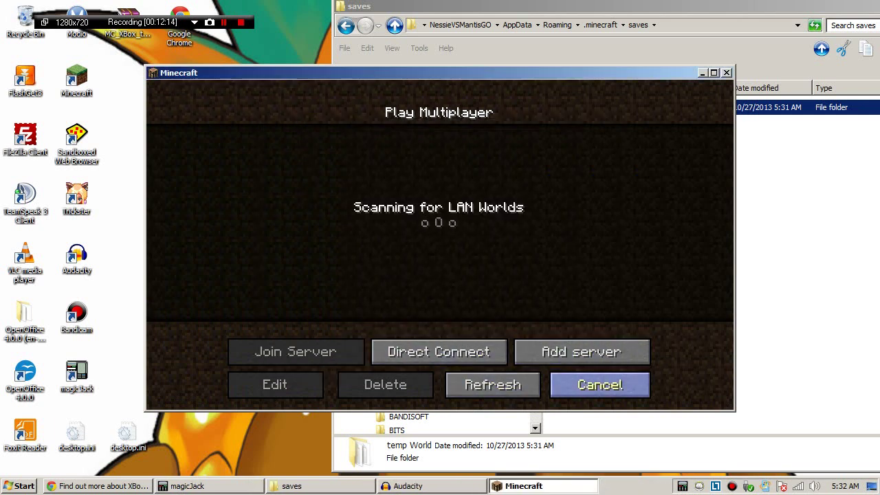
{"action": "left_click", "coordinate": [599, 384]}
Try to load Converted World from the single-player list in Minecraft 1.4.2
{"action": "left_click", "coordinate": [437, 241]}
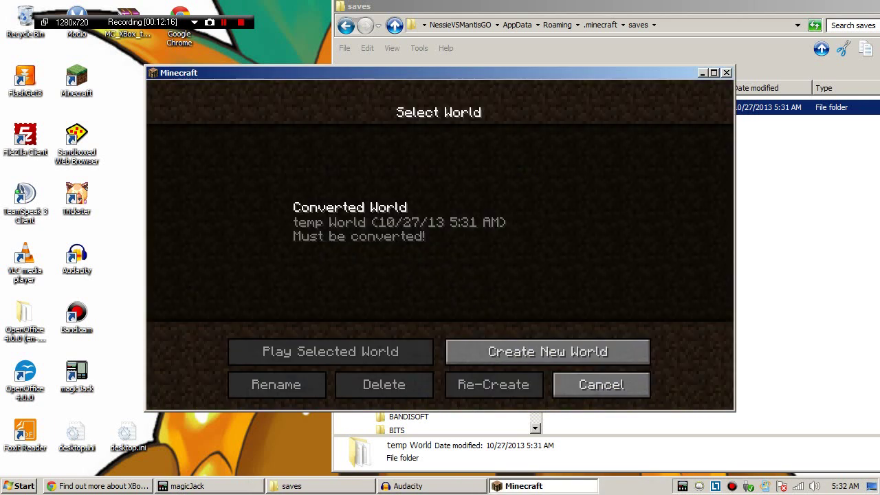
{"action": "left_click", "coordinate": [437, 223]}
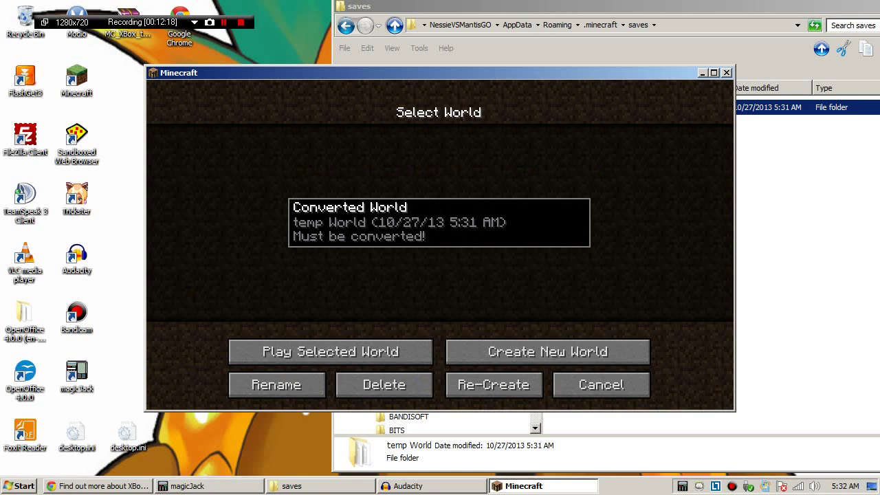
{"action": "left_click", "coordinate": [331, 352]}
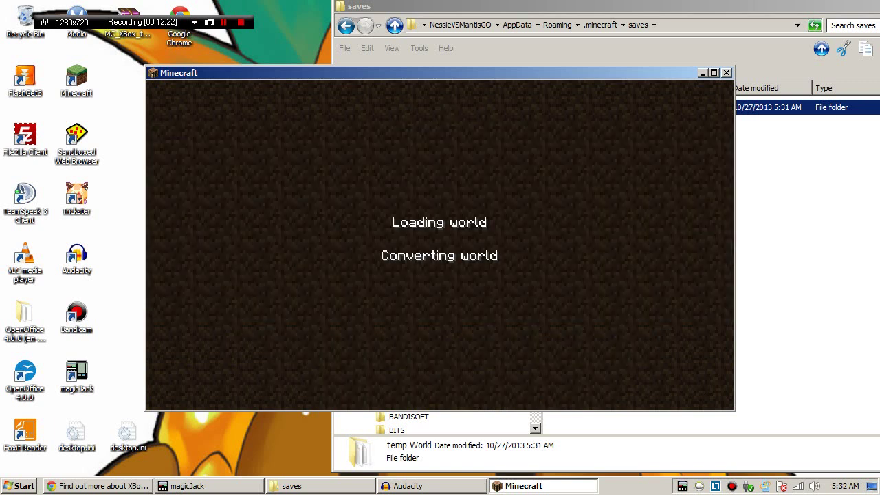
Move the game window aside and open the crash-reports folder inside .minecraft
{"action": "left_click_drag", "start_coordinate": [413, 73], "coordinate": [370, 63]}
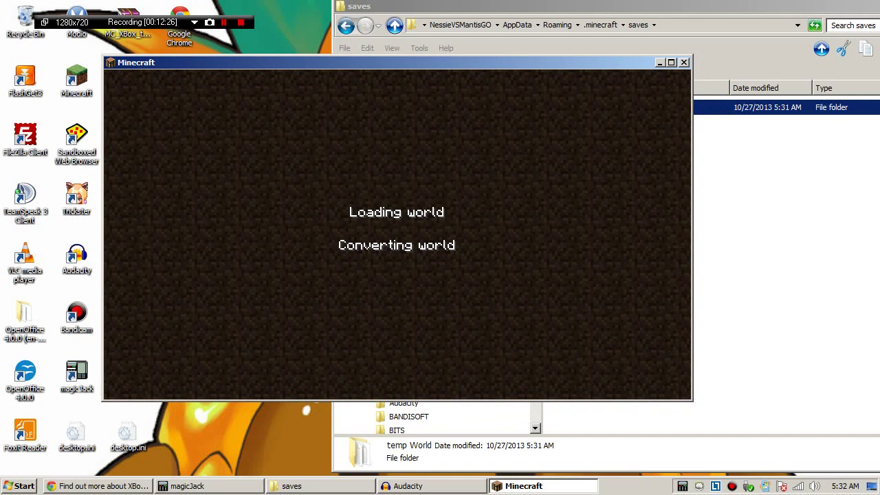
{"action": "left_click_drag", "start_coordinate": [370, 63], "coordinate": [341, 72]}
{"action": "left_click", "coordinate": [398, 7]}
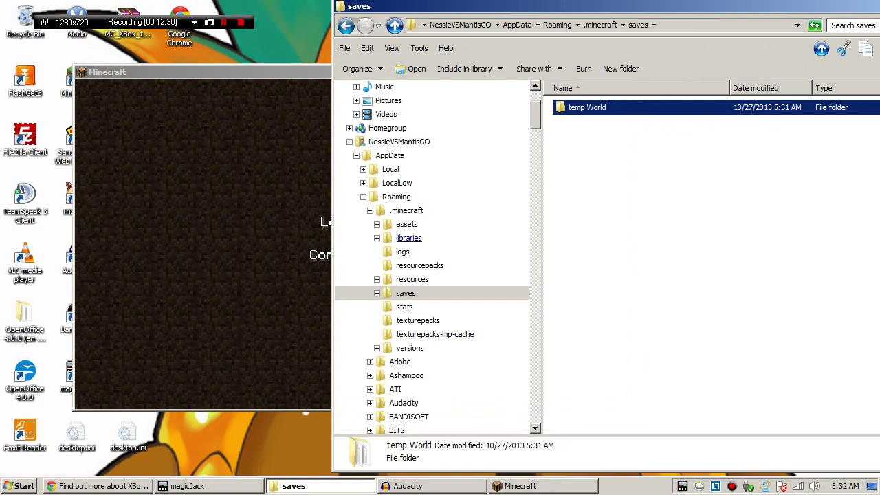
{"action": "left_click", "coordinate": [406, 210]}
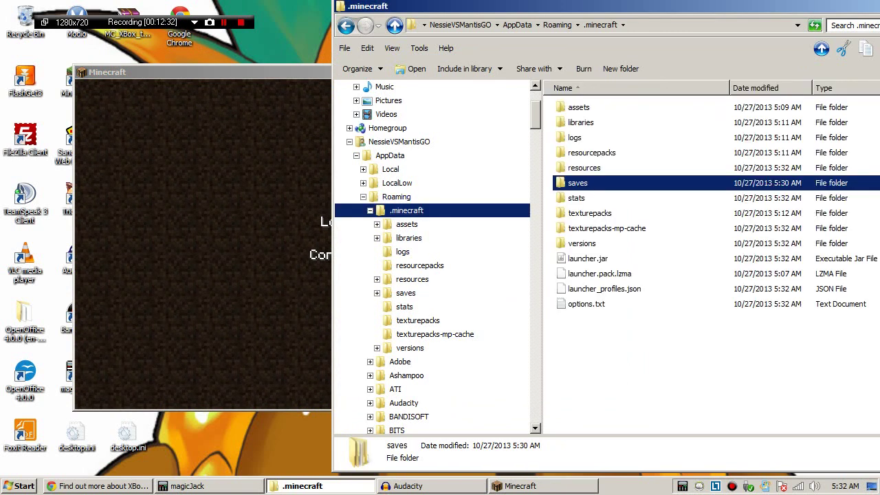
{"action": "left_click", "coordinate": [406, 224]}
{"action": "left_click", "coordinate": [417, 238]}
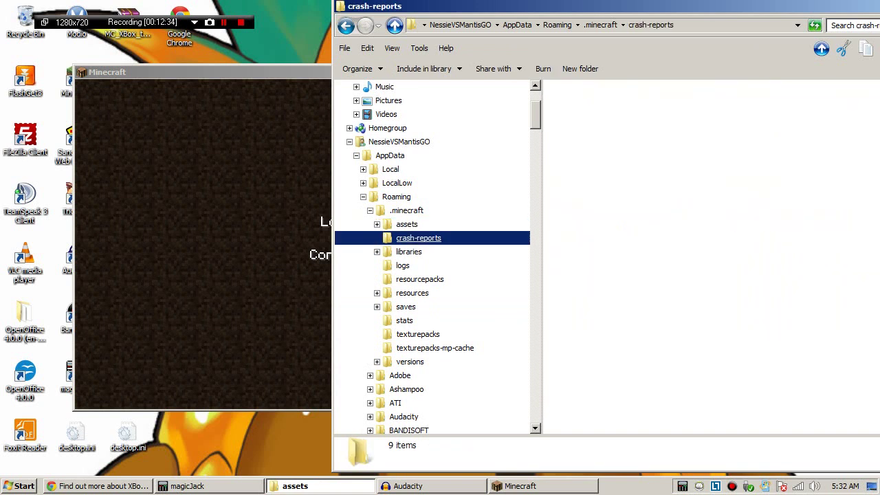
Open crash-2013-10-27_05.32.52-server.txt, widen it to examine the error trace, and close the report
{"action": "double_click", "coordinate": [605, 107]}
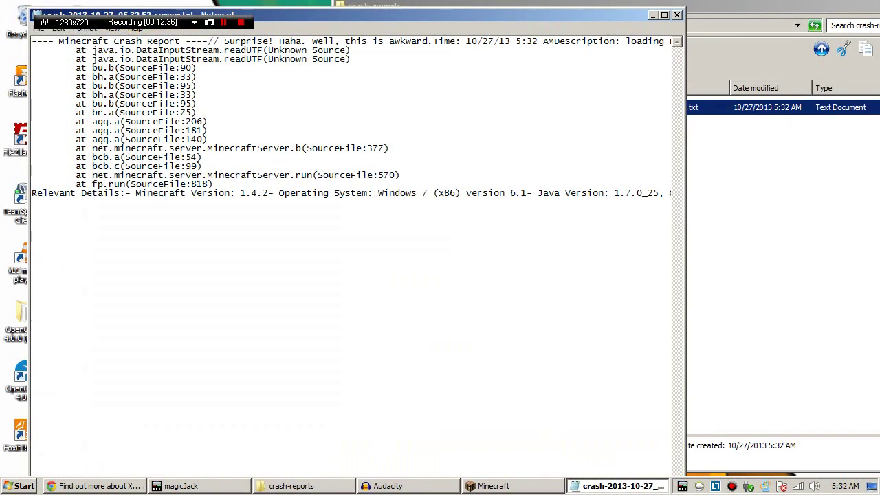
{"action": "left_click_drag", "start_coordinate": [685, 164], "coordinate": [879, 165]}
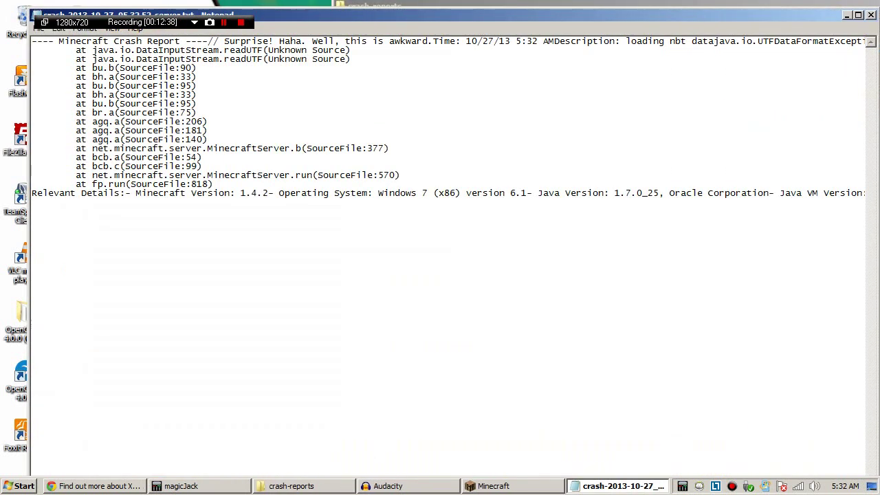
{"action": "left_click_drag", "start_coordinate": [352, 50], "coordinate": [208, 121]}
{"action": "left_click", "coordinate": [204, 157]}
{"action": "left_click", "coordinate": [870, 14]}
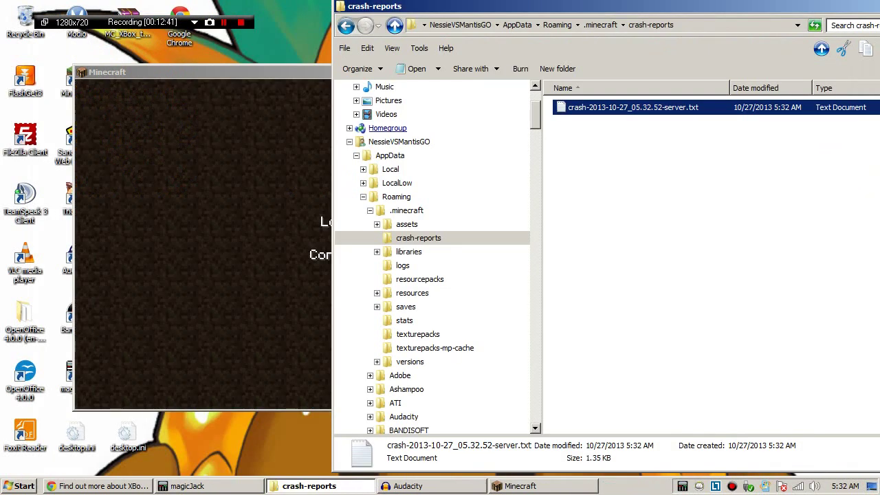
Return to the launcher and save the profile with its version set to release 1.3.1
{"action": "left_click_drag", "start_coordinate": [275, 71], "coordinate": [221, 99]}
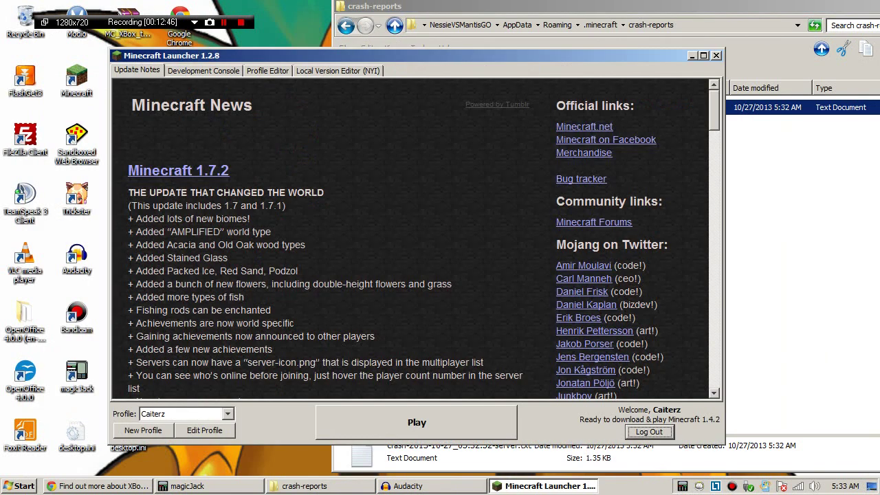
{"action": "left_click", "coordinate": [205, 430]}
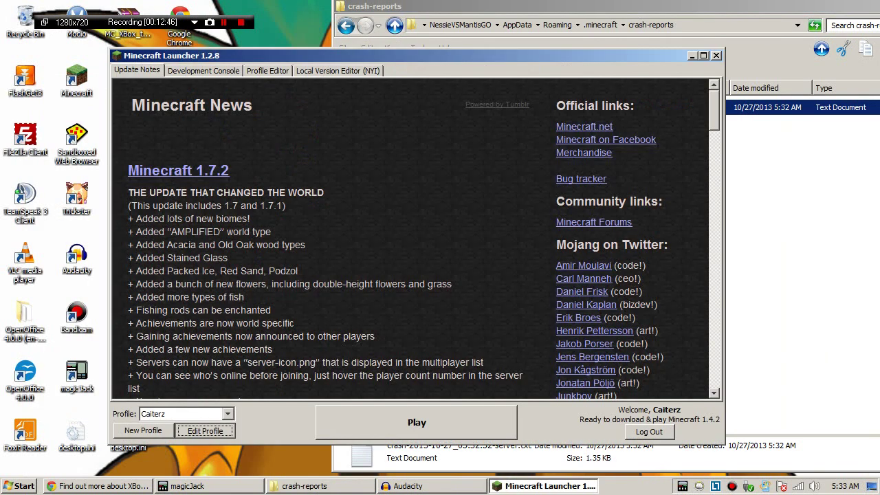
{"action": "left_click", "coordinate": [546, 301]}
{"action": "left_click", "coordinate": [546, 301]}
{"action": "left_click", "coordinate": [285, 264]}
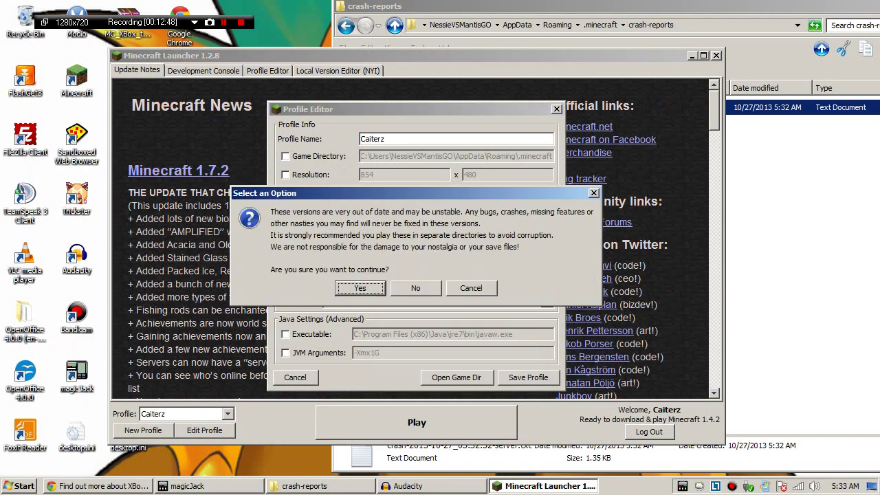
{"action": "left_click", "coordinate": [471, 288]}
{"action": "left_click", "coordinate": [547, 301]}
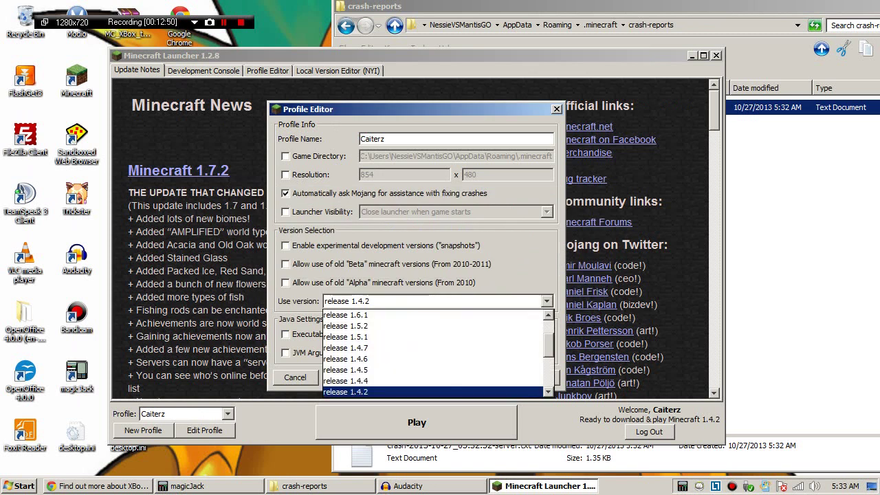
{"action": "scroll", "coordinate": [529, 326], "scroll_direction": "down", "scroll_amount": 2}
{"action": "scroll", "coordinate": [433, 354], "scroll_direction": "down", "scroll_amount": 1}
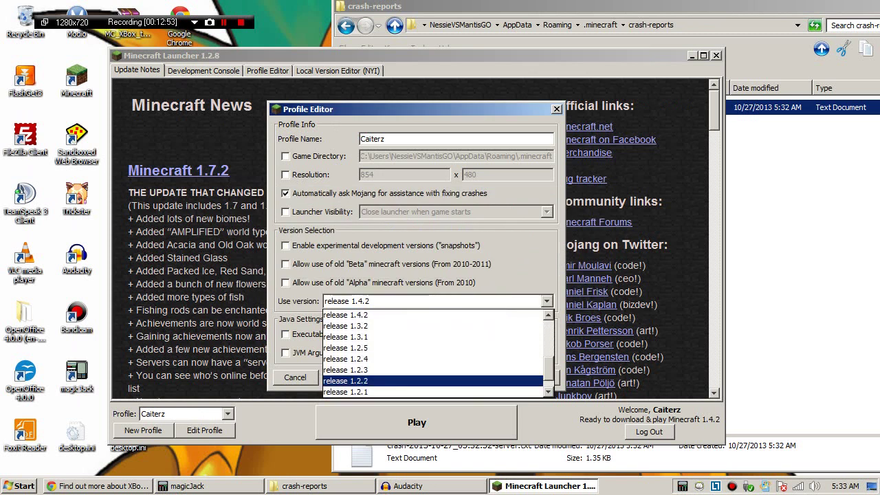
{"action": "left_click", "coordinate": [433, 337]}
{"action": "left_click", "coordinate": [528, 377]}
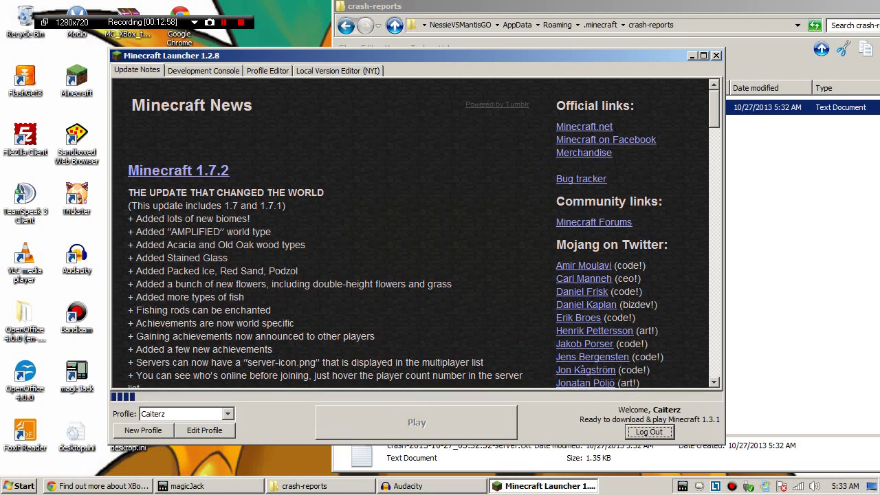
Launch Minecraft 1.3.1 and play Converted World from the single-player list
{"action": "scroll", "coordinate": [412, 234], "scroll_direction": "down", "scroll_amount": 3}
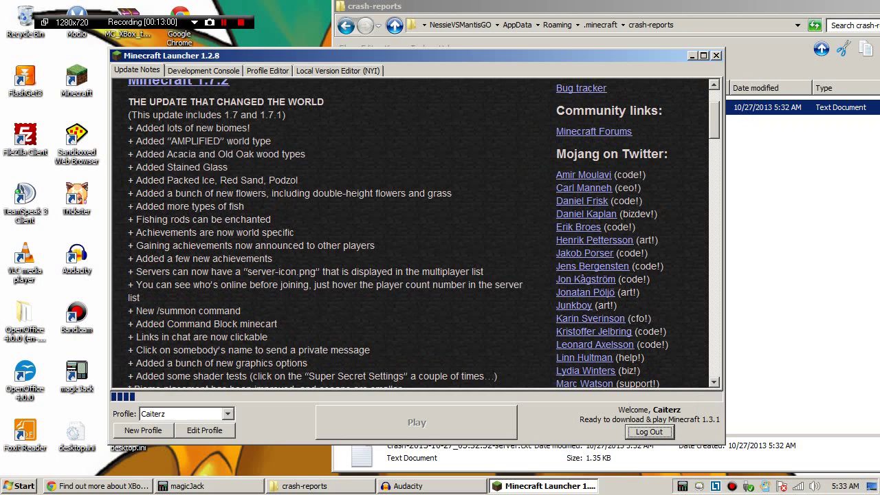
{"action": "scroll", "coordinate": [413, 234], "scroll_direction": "down", "scroll_amount": 2}
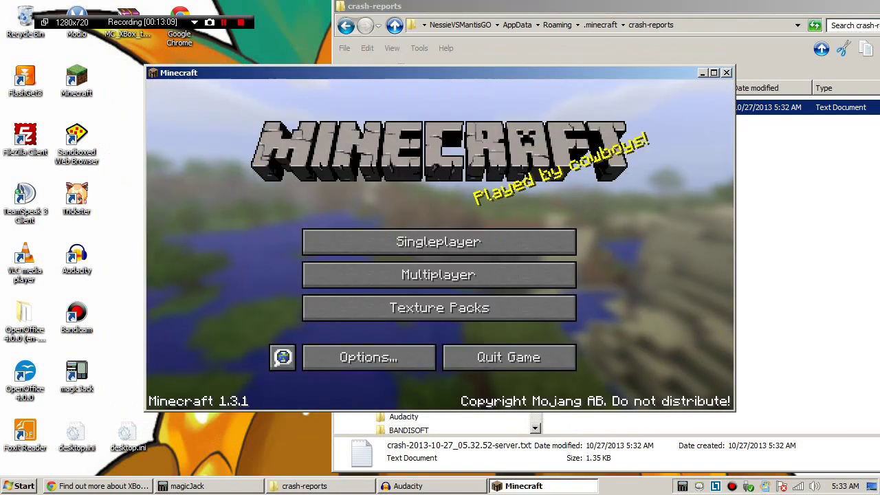
{"action": "left_click", "coordinate": [439, 242]}
{"action": "left_click", "coordinate": [438, 222]}
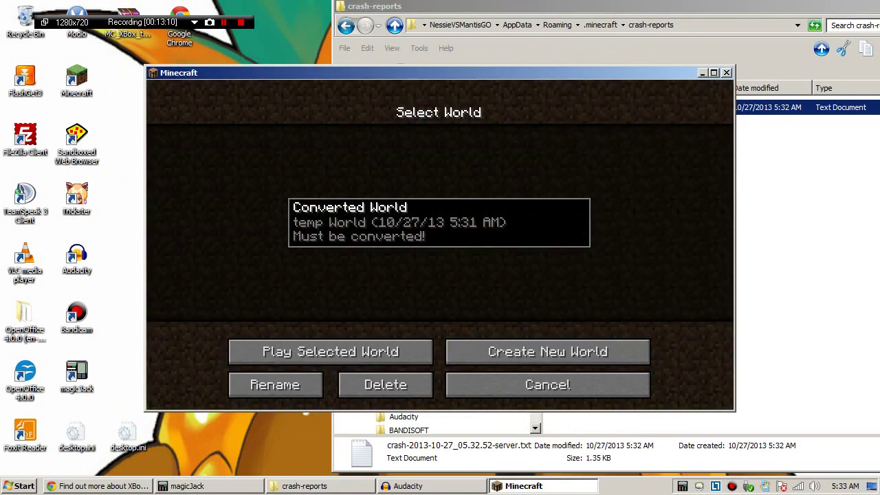
{"action": "left_click", "coordinate": [438, 222]}
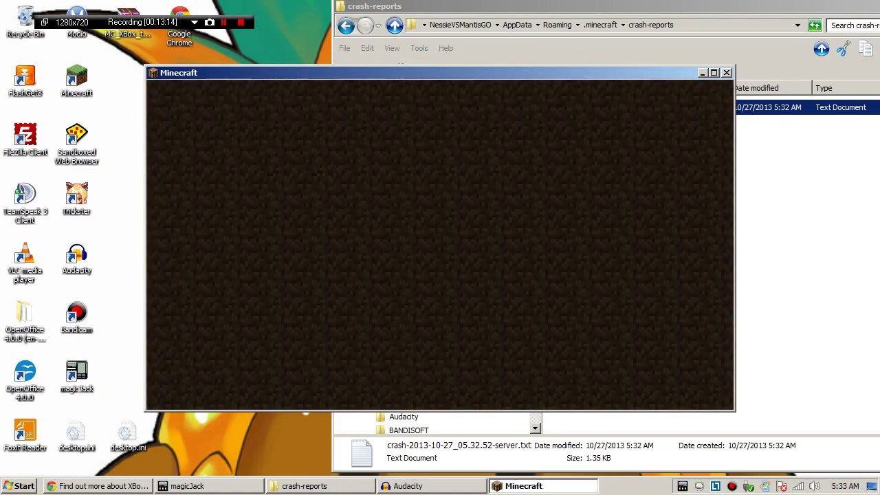
Move across the frozen lake to inspect Converted World's terrain in Minecraft 1.3.1
{"action": "key", "text": "w"}
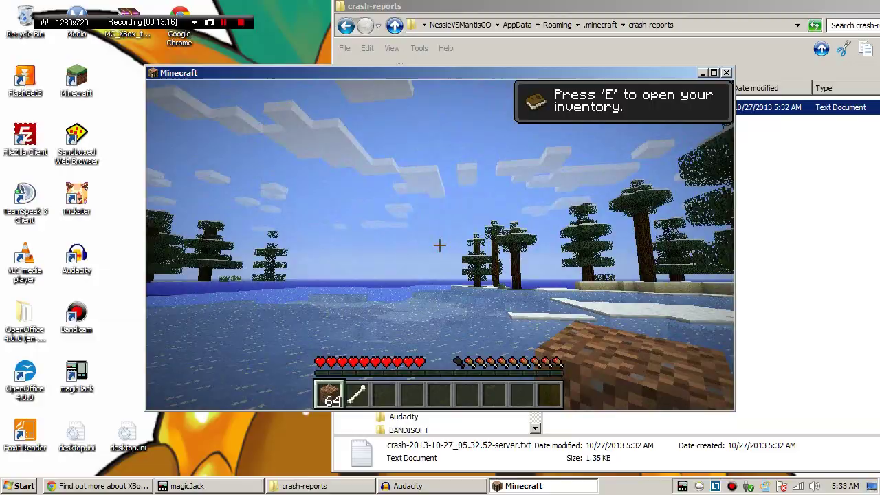
{"action": "key", "text": "w"}
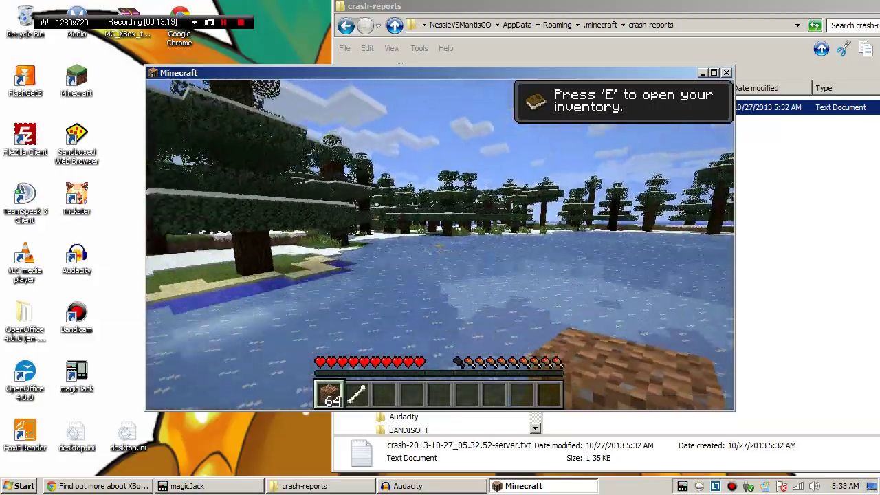
{"action": "key", "text": "w"}
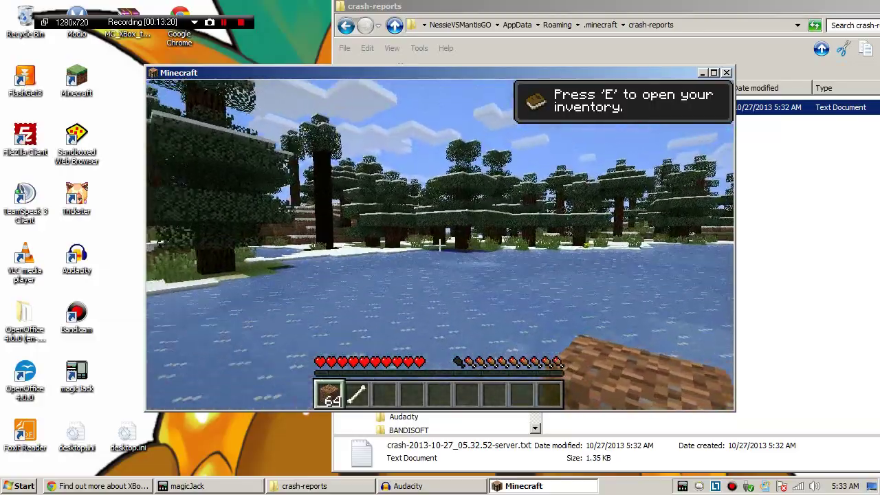
Open Converted World to LAN with Creative as the game mode for other players
{"action": "key", "text": "Escape"}
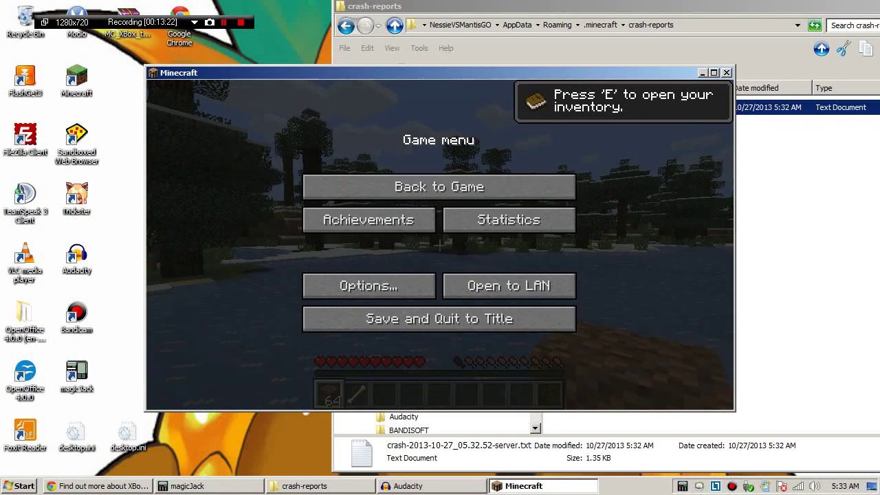
{"action": "left_click", "coordinate": [509, 286]}
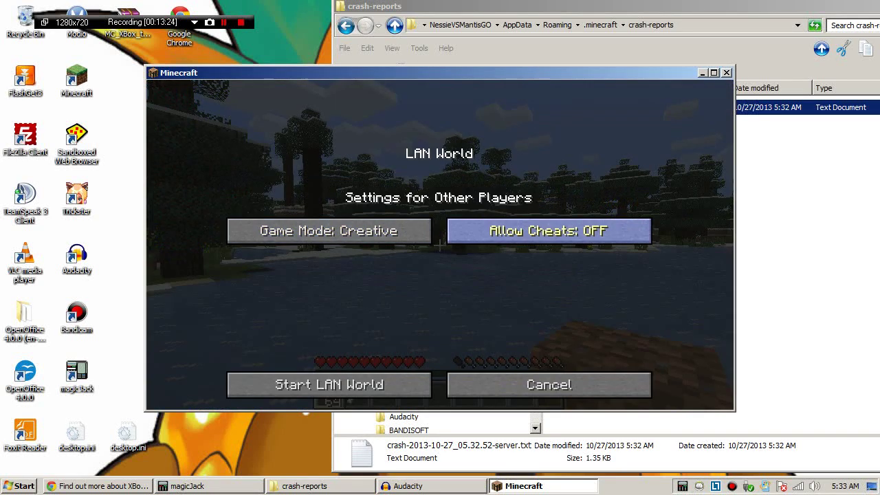
{"action": "left_click", "coordinate": [329, 384]}
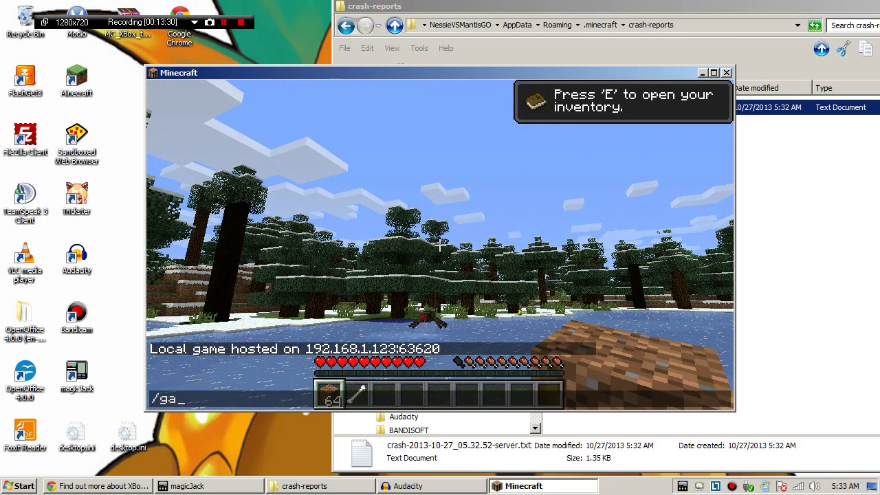
Switch the player to Creative with the /gamemode 1 command and fly up above the frozen lake
{"action": "type", "text": "/gamemode 1 Caiterz"}
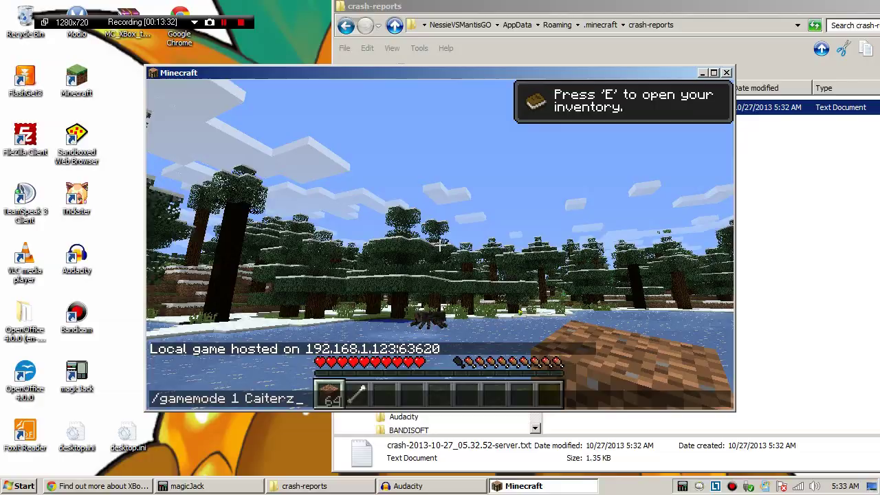
{"action": "key", "text": "Return"}
{"action": "key", "text": "space"}
{"action": "key", "text": "space"}
{"action": "key", "text": "space"}
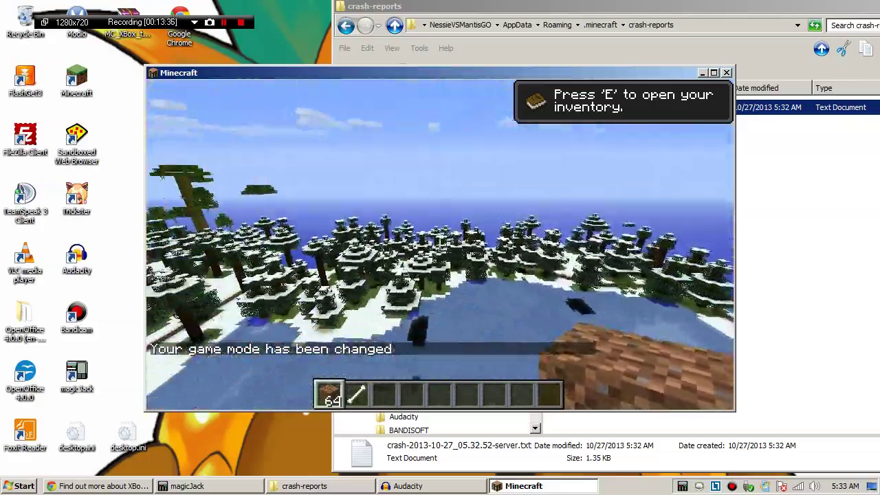
Fly over Converted World and examine the maps in the fourth and third hotbar slots against the terrain
{"action": "key", "text": "w"}
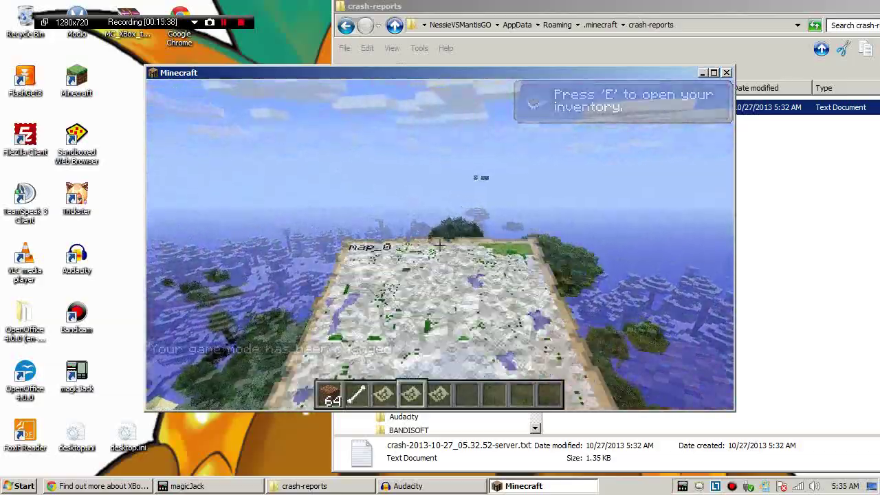
{"action": "key", "text": "4"}
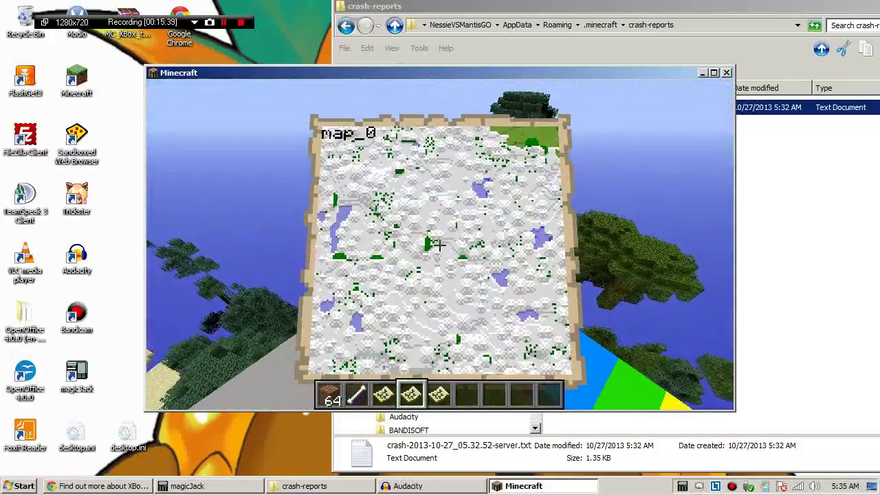
{"action": "key", "text": "3"}
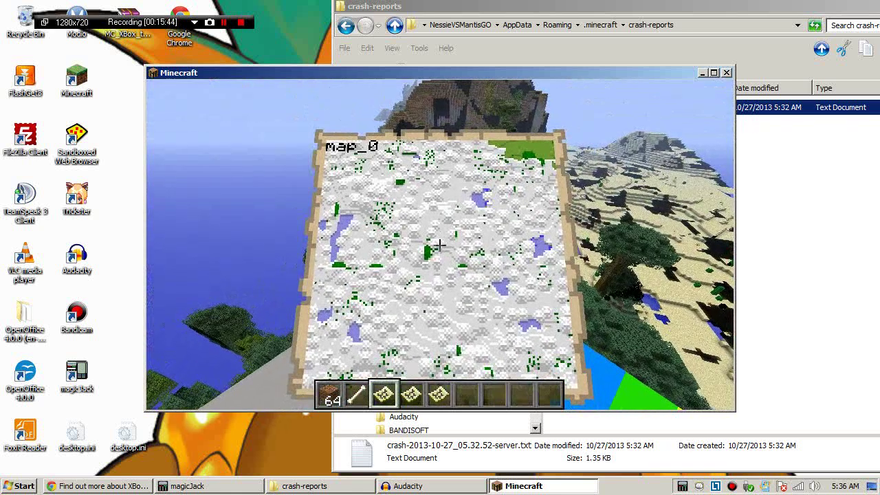
Save Converted World, return to the title screen and quit Minecraft 1.3.1
{"action": "key", "text": "Escape"}
{"action": "left_click", "coordinate": [440, 186]}
{"action": "key", "text": "Escape"}
{"action": "left_click", "coordinate": [440, 317]}
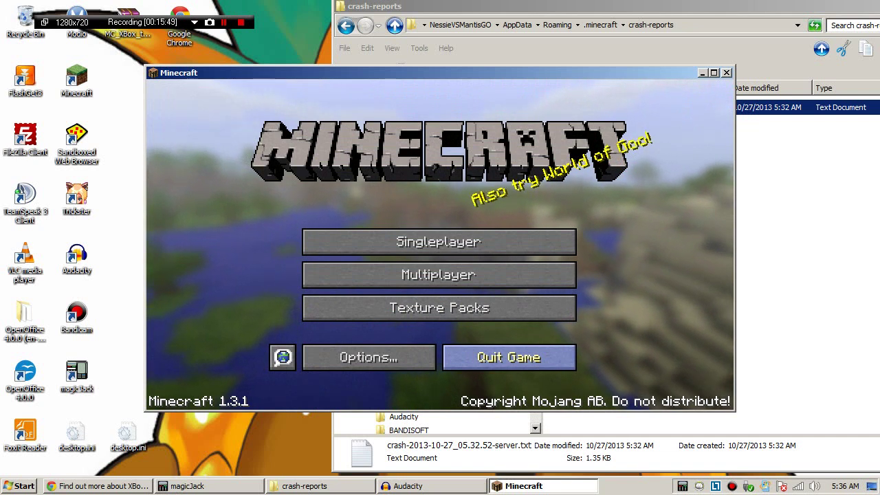
{"action": "left_click", "coordinate": [509, 356]}
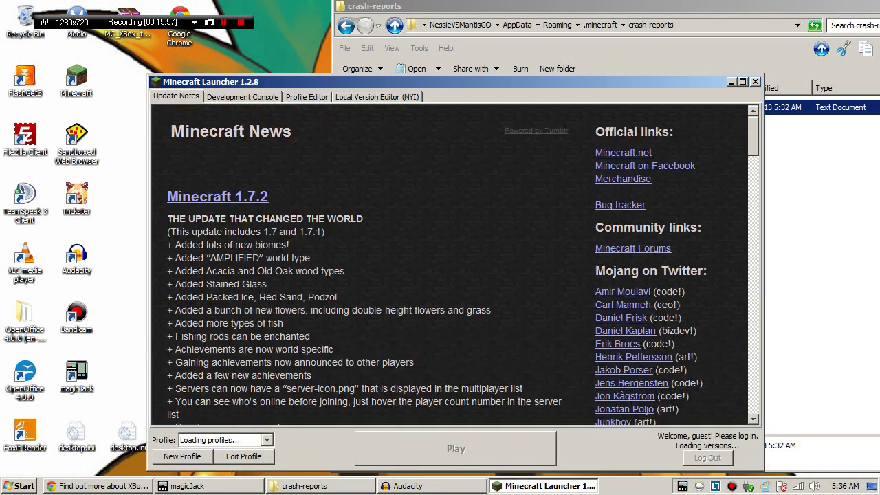
Set the launcher profile's version to release 1.6.4 and save the profile
{"action": "left_click", "coordinate": [243, 456]}
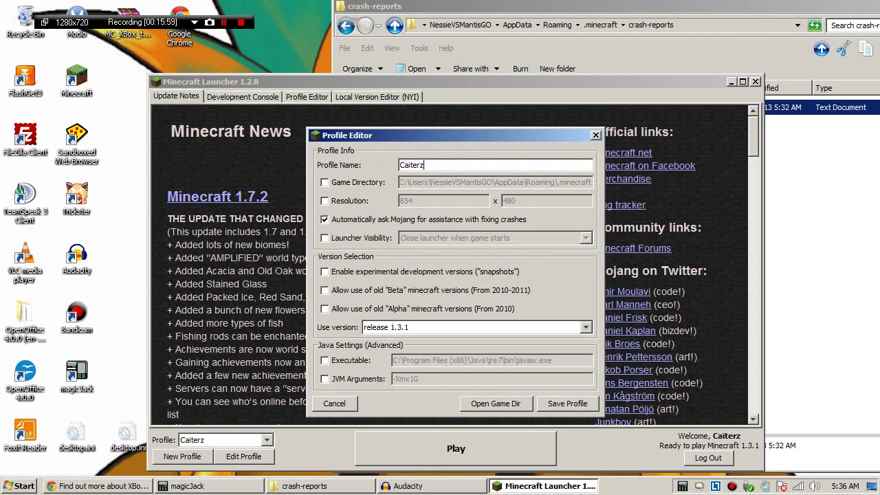
{"action": "left_click", "coordinate": [586, 327]}
{"action": "left_click_drag", "start_coordinate": [588, 405], "coordinate": [588, 345]}
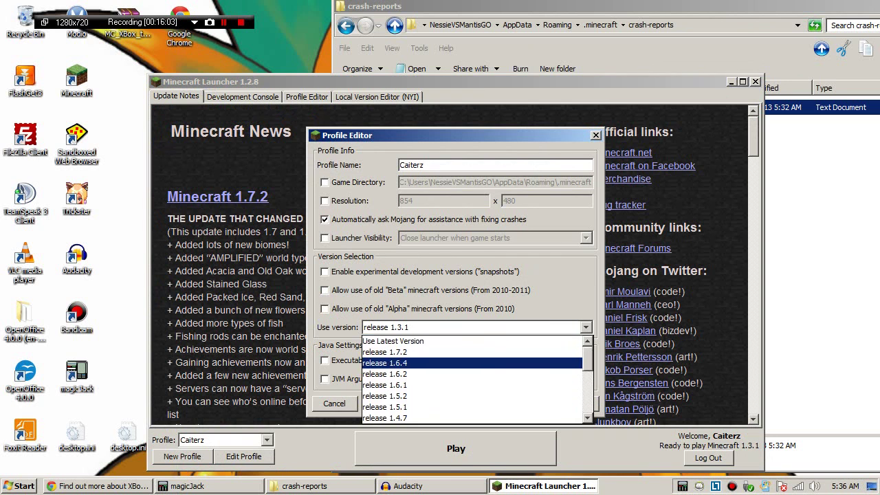
{"action": "left_click", "coordinate": [440, 363]}
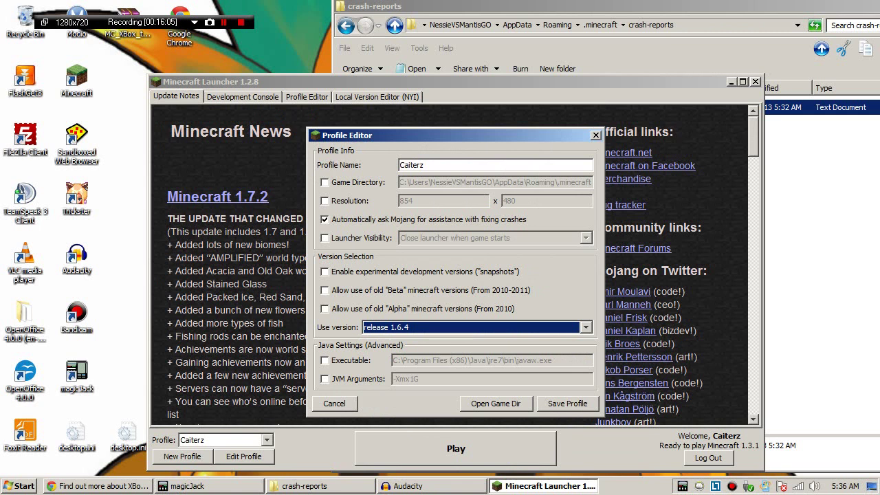
{"action": "left_click", "coordinate": [567, 403]}
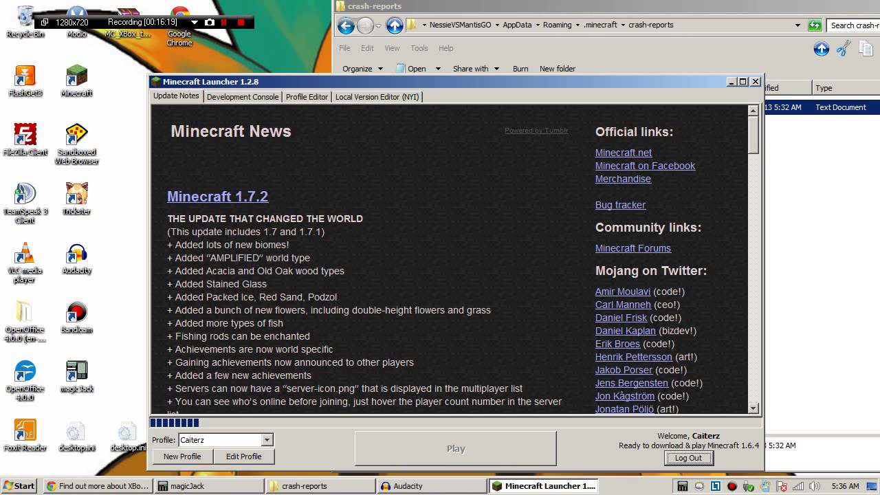
Read the Minecraft 1.6.4 update notes in the launcher and load Converted World in Minecraft 1.6.4
{"action": "scroll", "coordinate": [453, 261], "scroll_direction": "down", "scroll_amount": 15}
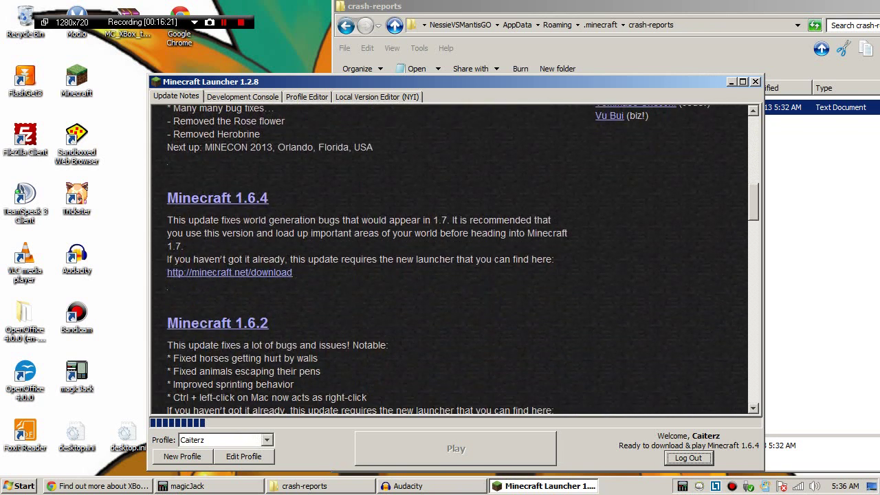
{"action": "left_click_drag", "start_coordinate": [342, 220], "coordinate": [478, 220]}
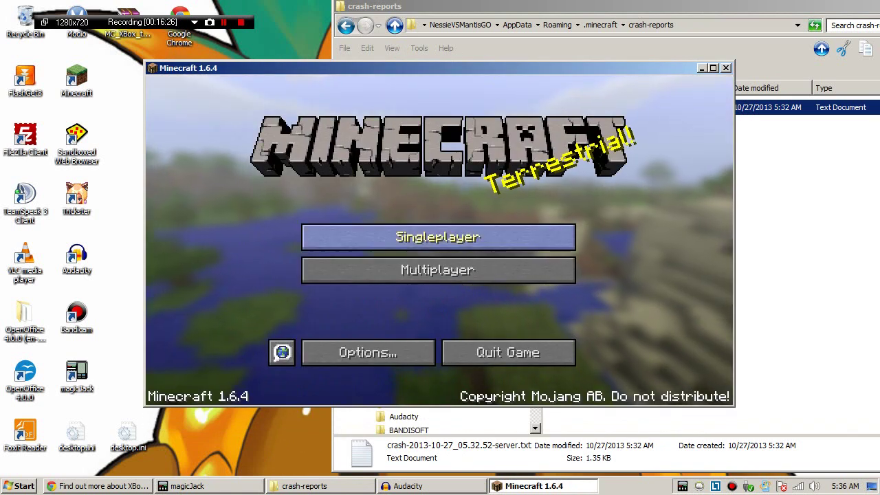
{"action": "left_click", "coordinate": [437, 236]}
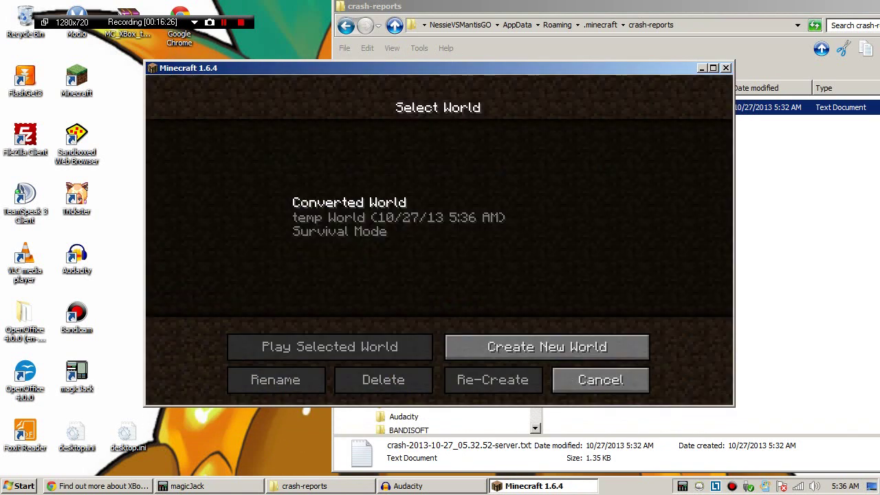
{"action": "double_click", "coordinate": [426, 220]}
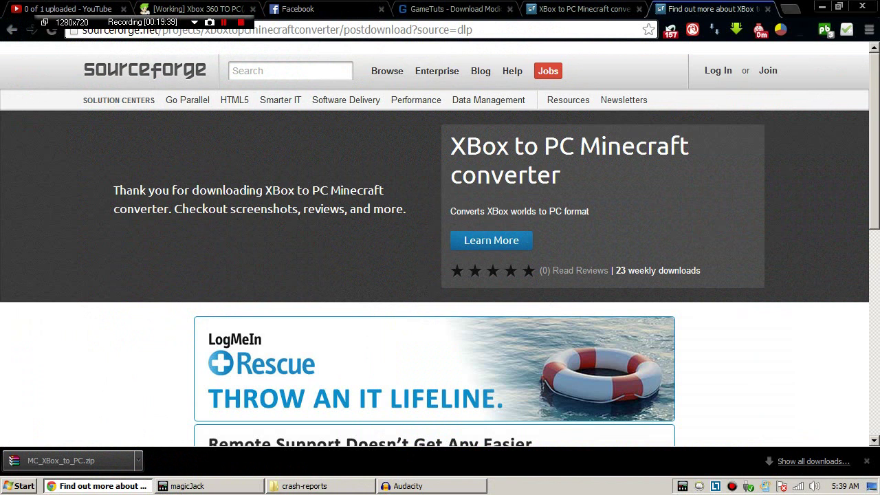
Search Google for mcedit in a new Chrome tab and open the MCEdit result
{"action": "left_click", "coordinate": [790, 8]}
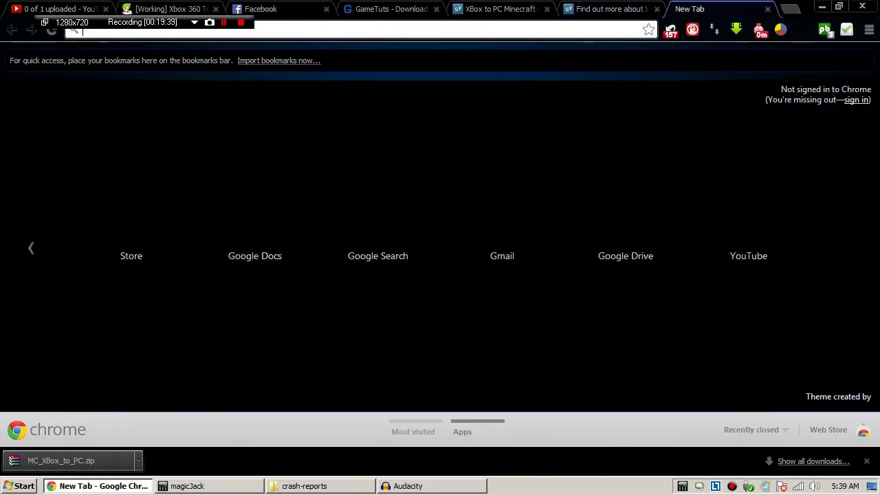
{"action": "type", "text": "mcedit"}
{"action": "key", "text": "Return"}
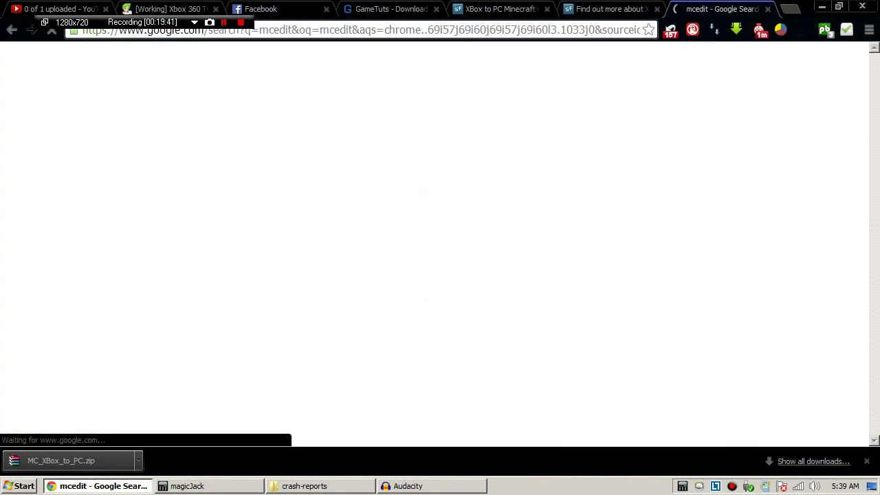
{"action": "left_click", "coordinate": [158, 166]}
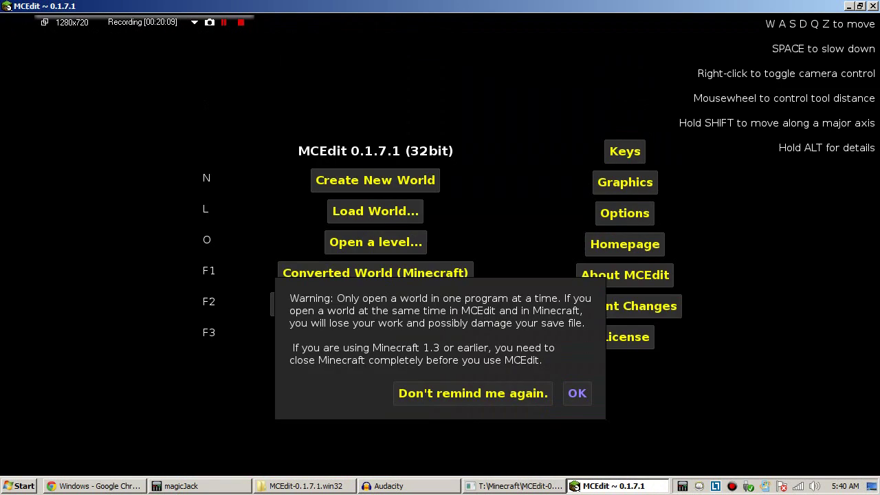
Dismiss MCEdit's startup warning and open level.dat from the temp World folder in saves
{"action": "left_click", "coordinate": [576, 393]}
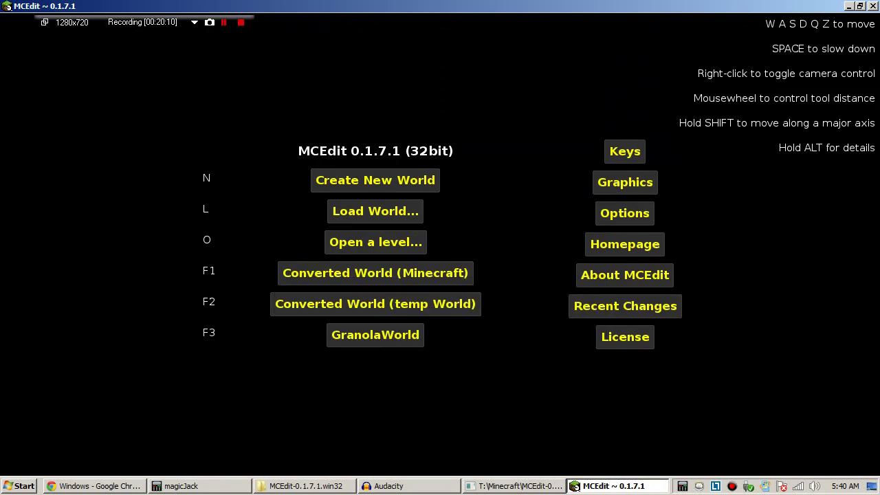
{"action": "left_click", "coordinate": [375, 242]}
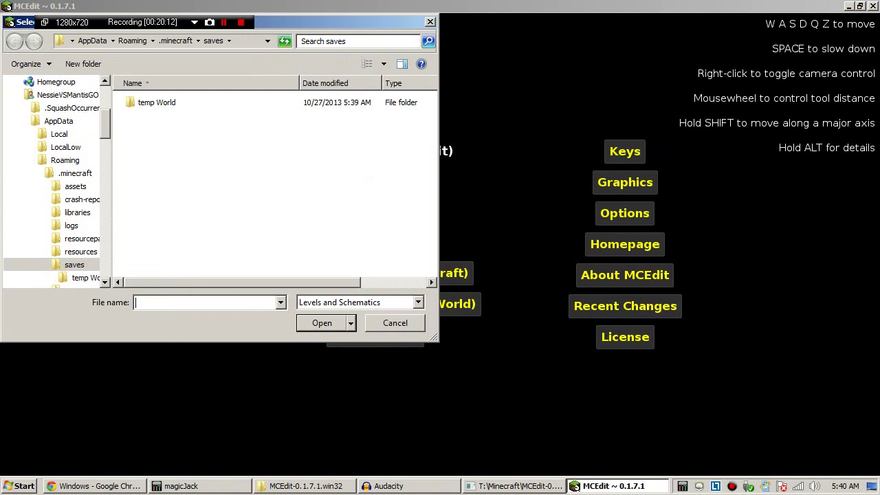
{"action": "double_click", "coordinate": [157, 103]}
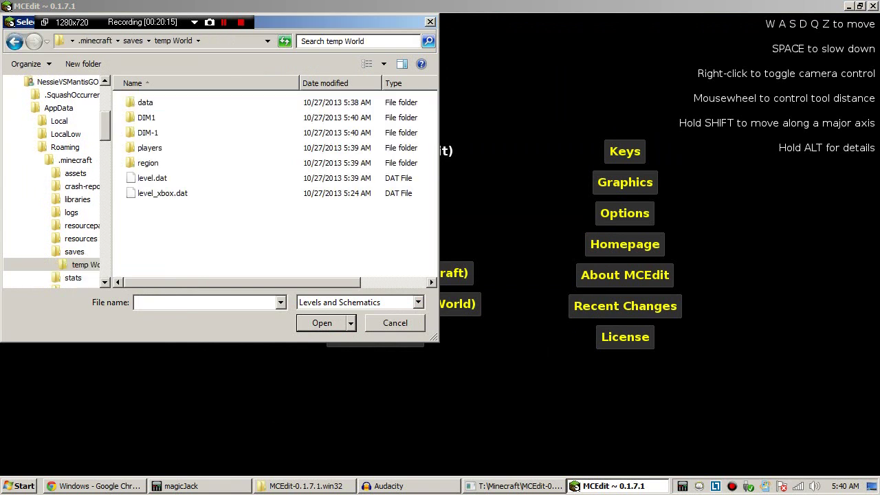
{"action": "left_click", "coordinate": [152, 178]}
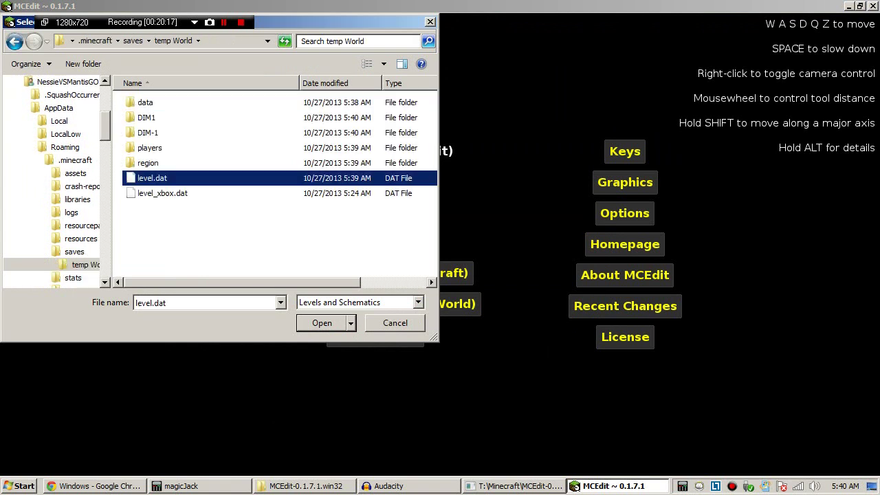
{"action": "key", "text": "Return"}
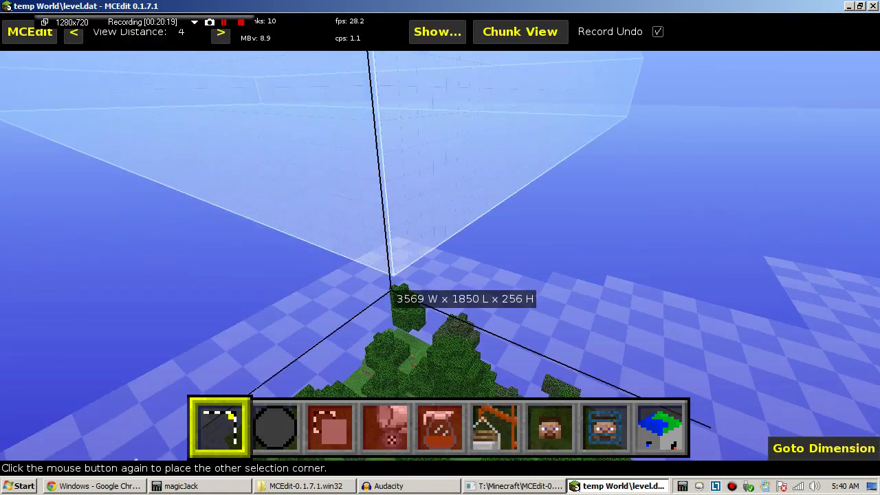
Show temp World in Chunk View and deselect all chunks with the chunk control tool
{"action": "left_click", "coordinate": [520, 31]}
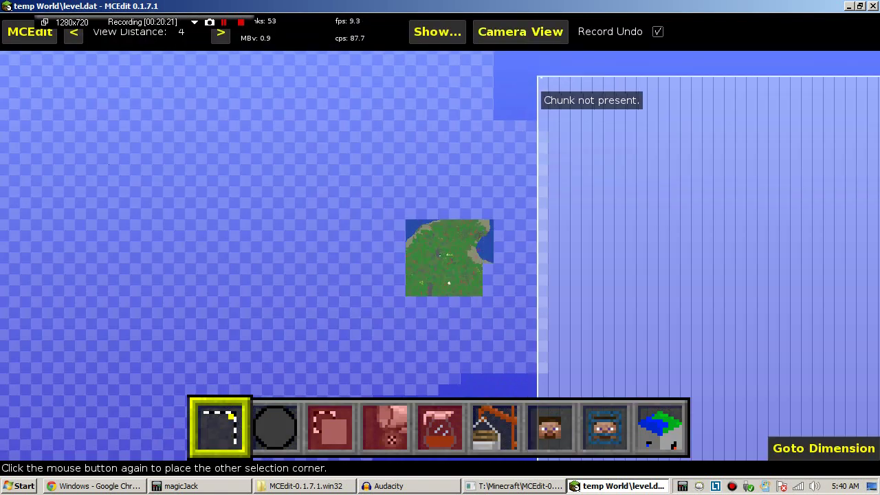
{"action": "key", "text": "w"}
{"action": "key", "text": "a"}
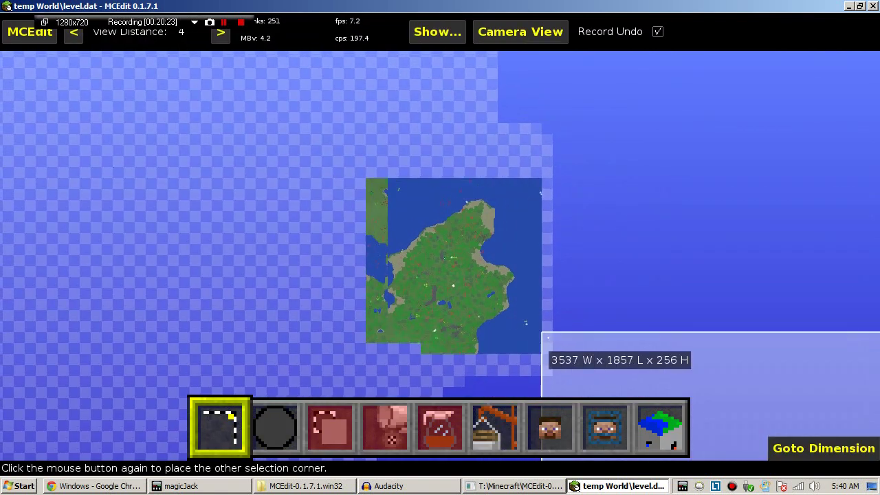
{"action": "key", "text": "a"}
{"action": "key", "text": "s"}
{"action": "key", "text": "a"}
{"action": "key", "text": "s"}
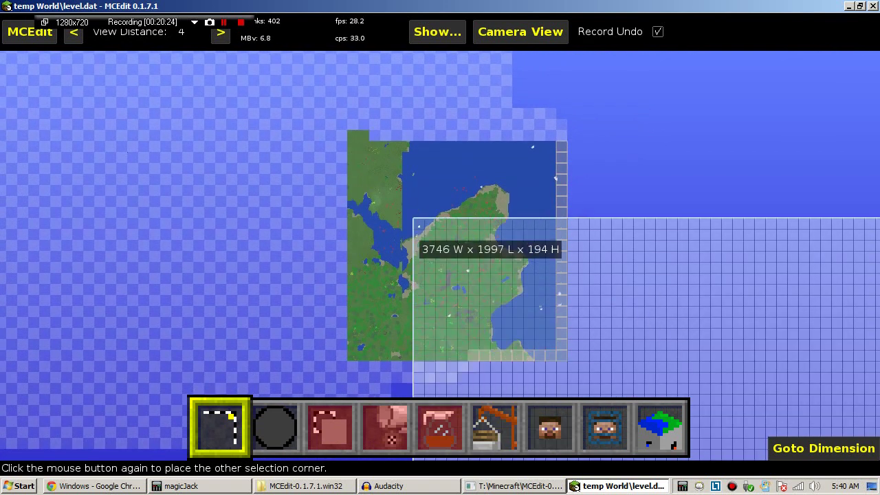
{"action": "key", "text": "9"}
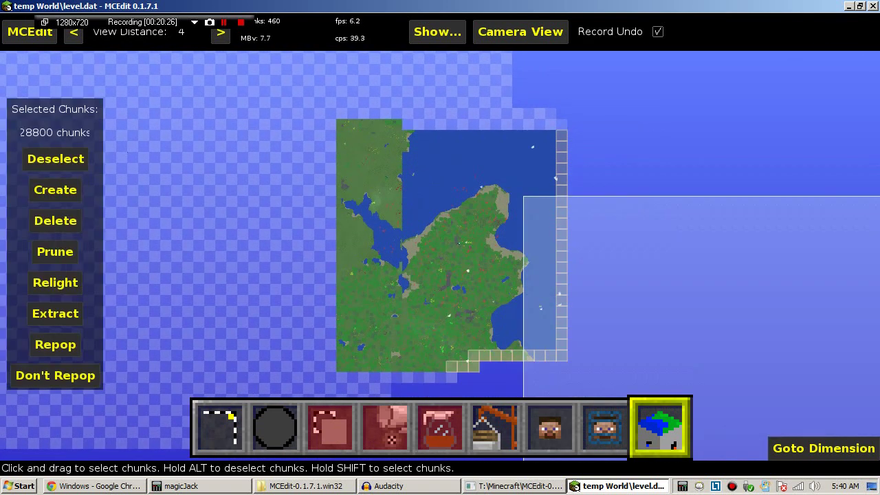
{"action": "left_click", "coordinate": [55, 159]}
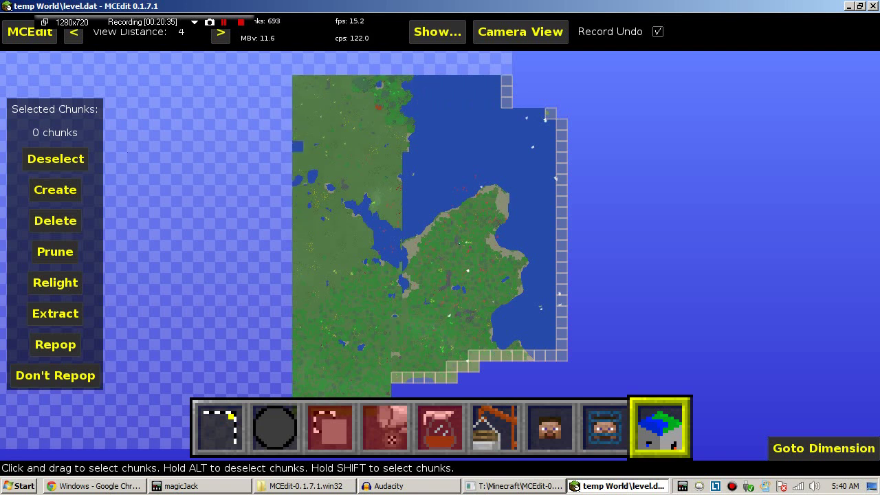
Examine the extent of temp World's terrain and the edges of its chunks on the overhead map
{"action": "key", "text": "w"}
{"action": "key", "text": "d"}
{"action": "key", "text": "a"}
{"action": "key", "text": "s"}
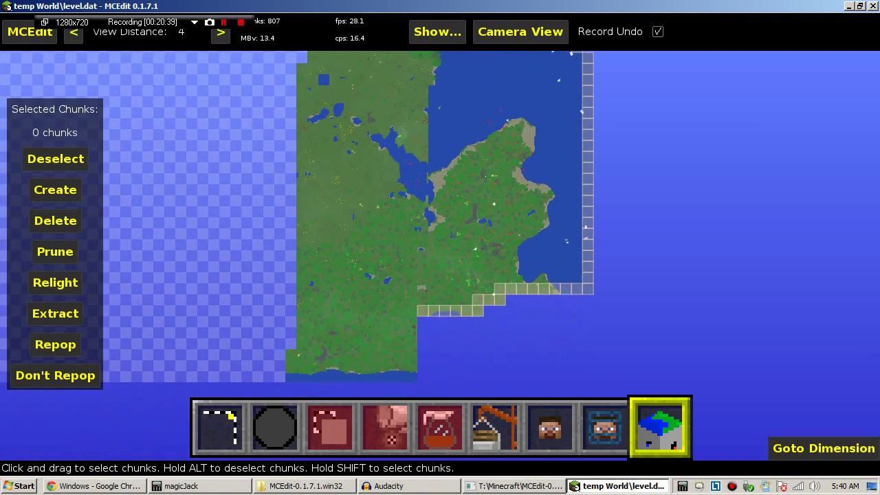
{"action": "key", "text": "a"}
{"action": "key", "text": "s"}
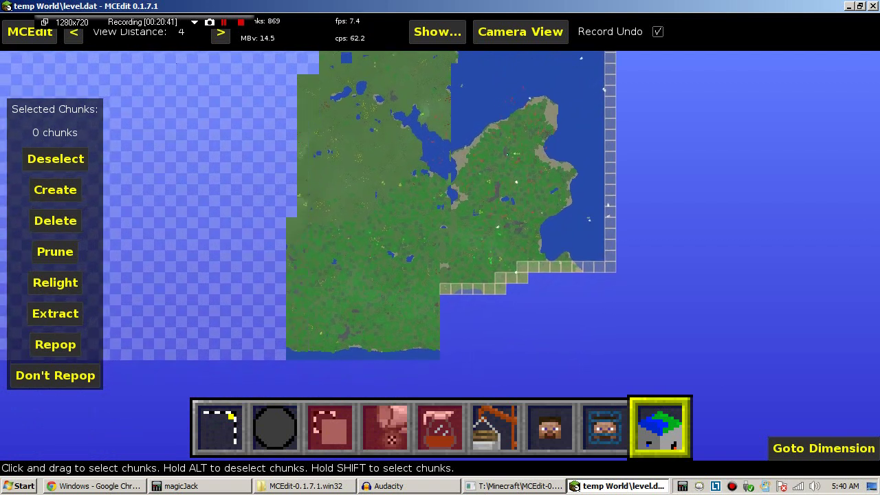
{"action": "key", "text": "d"}
{"action": "key", "text": "s"}
{"action": "key", "text": "a"}
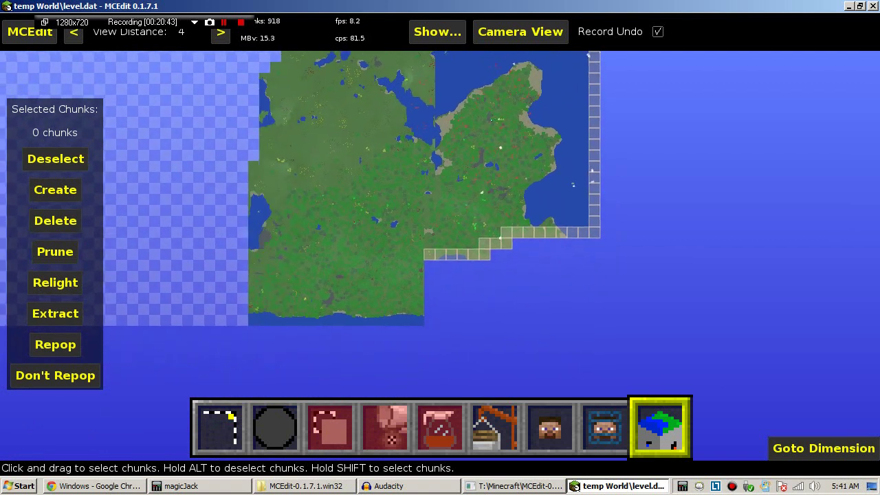
{"action": "key", "text": "s"}
{"action": "key", "text": "a"}
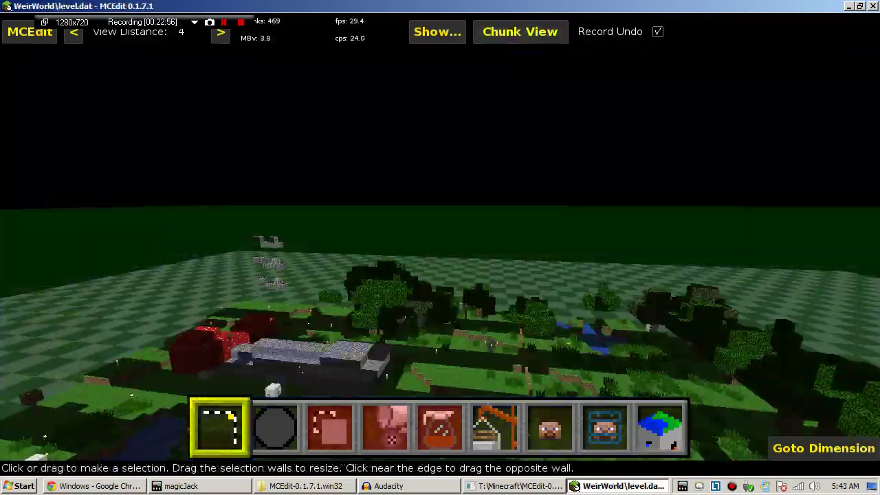
Select a block region of about 41 by 18 by 7 blocks across WeirWorld's shadow-striped grass and the adjoining stone structure
{"action": "right_click", "coordinate": [509, 206]}
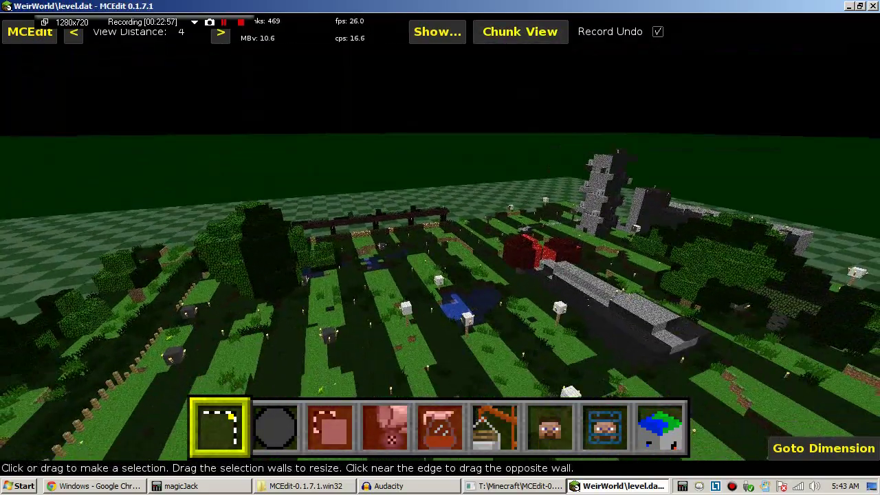
{"action": "key", "text": "w"}
{"action": "key", "text": "w"}
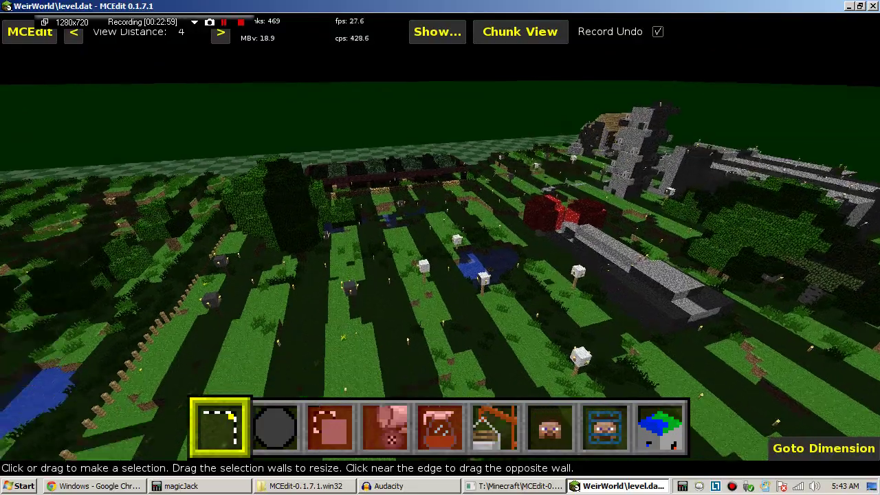
{"action": "key", "text": "j"}
{"action": "key", "text": "w"}
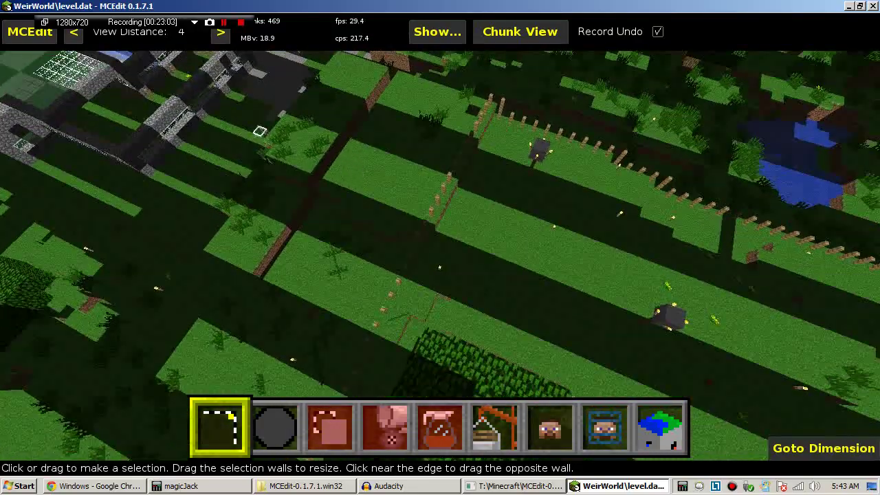
{"action": "left_click_drag", "start_coordinate": [259, 131], "coordinate": [619, 323]}
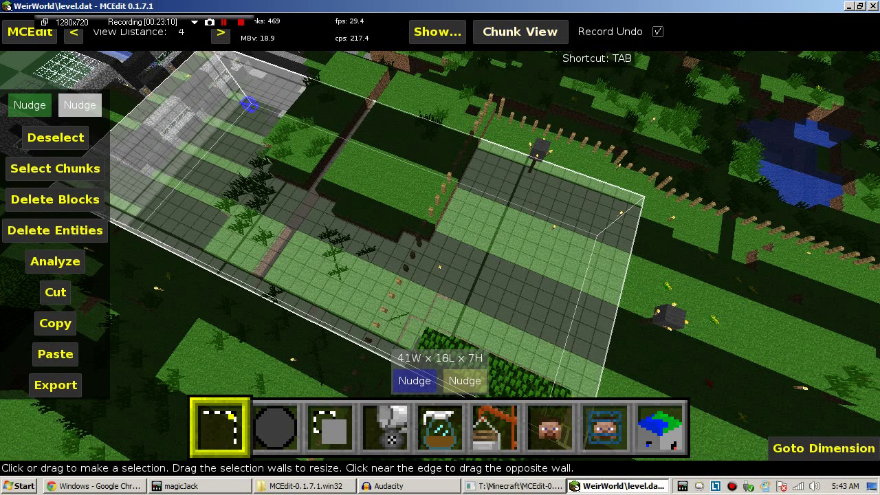
Select a square of 16 chunks in WeirWorld's Chunk View and relight them
{"action": "left_click", "coordinate": [556, 36]}
{"action": "left_click", "coordinate": [448, 239]}
{"action": "left_click_drag", "start_coordinate": [423, 240], "coordinate": [452, 261]}
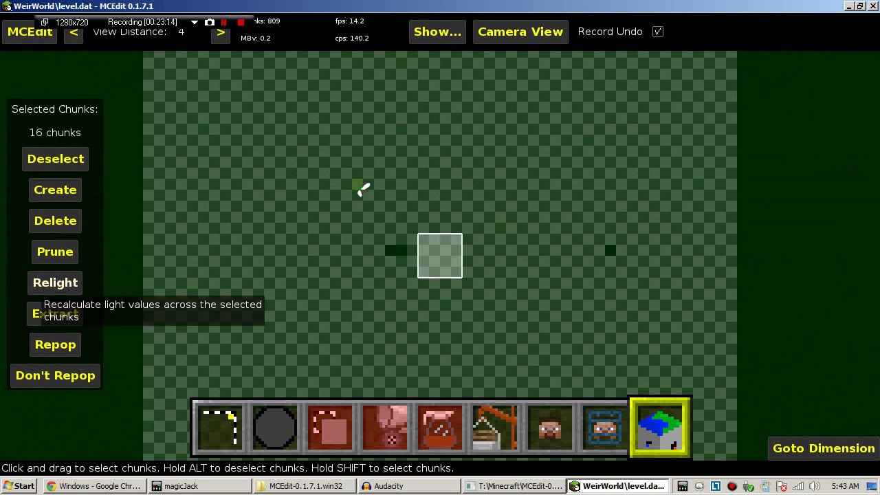
{"action": "left_click", "coordinate": [55, 282]}
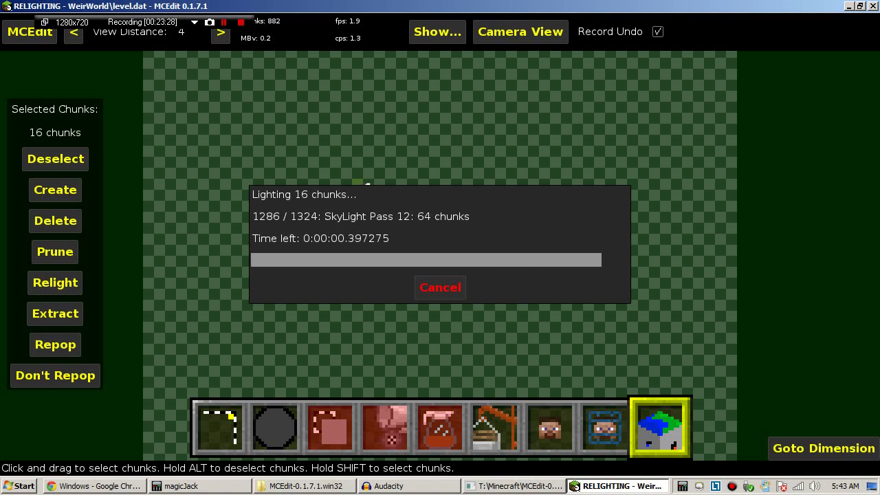
{"action": "scroll", "coordinate": [448, 278], "scroll_direction": "up", "scroll_amount": 4}
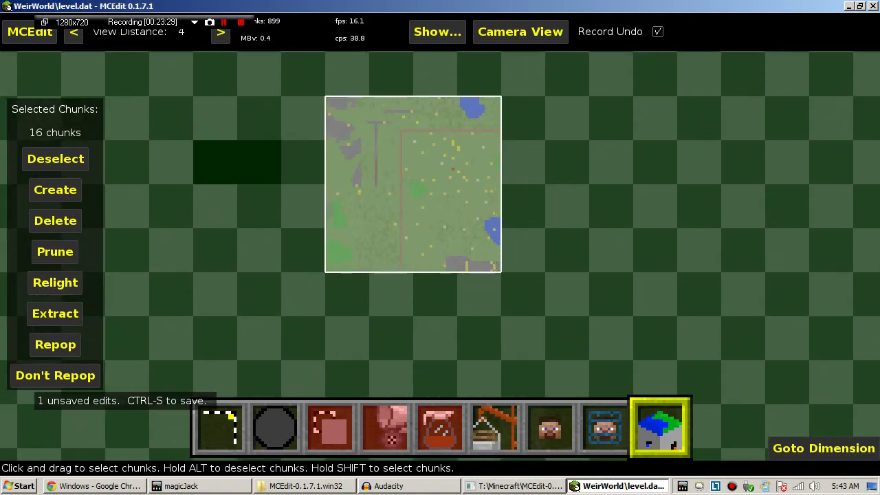
{"action": "scroll", "coordinate": [448, 278], "scroll_direction": "down", "scroll_amount": 1}
Return to Camera View, deselect the chunks, and check the lighting around the stone structure with the red mushroom blocks
{"action": "left_click", "coordinate": [482, 32]}
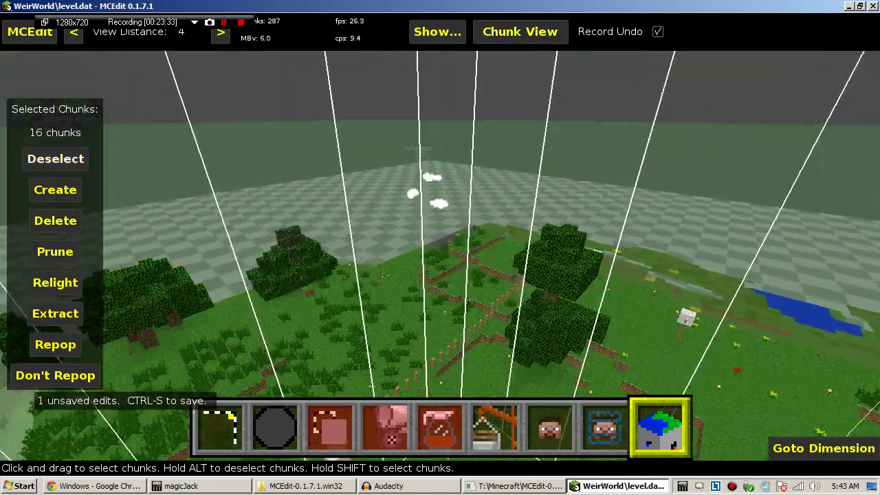
{"action": "left_click", "coordinate": [55, 158]}
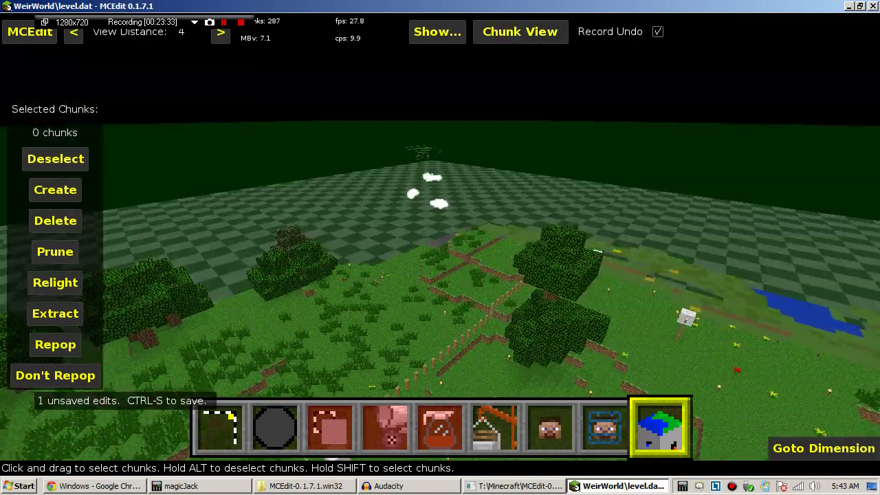
{"action": "right_click", "coordinate": [206, 192]}
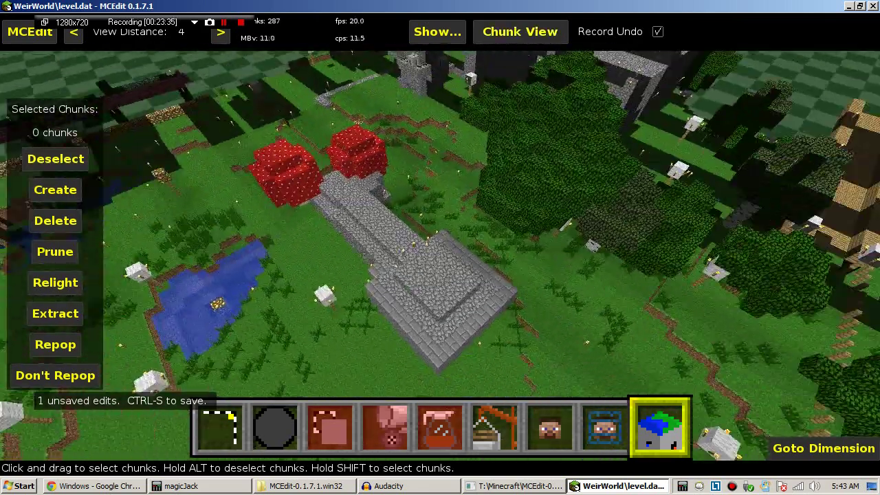
{"action": "key", "text": "a"}
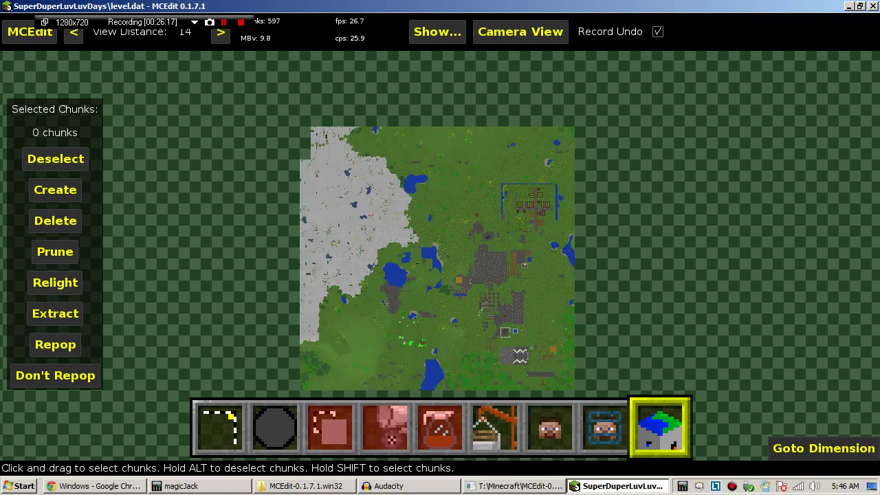
Examine the extent of the SuperDuperLuvLuvDays terrain and its built-up area on the overhead chunk map
{"action": "scroll", "coordinate": [442, 288], "scroll_direction": "down", "scroll_amount": 5}
{"action": "scroll", "coordinate": [442, 288], "scroll_direction": "up", "scroll_amount": 4}
{"action": "scroll", "coordinate": [442, 287], "scroll_direction": "down", "scroll_amount": 2}
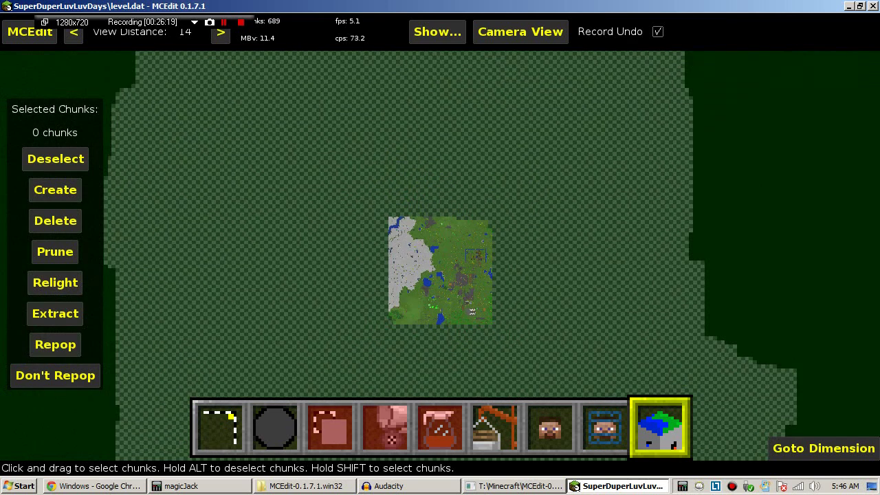
{"action": "scroll", "coordinate": [440, 275], "scroll_direction": "down", "scroll_amount": 3}
{"action": "scroll", "coordinate": [440, 261], "scroll_direction": "up", "scroll_amount": 5}
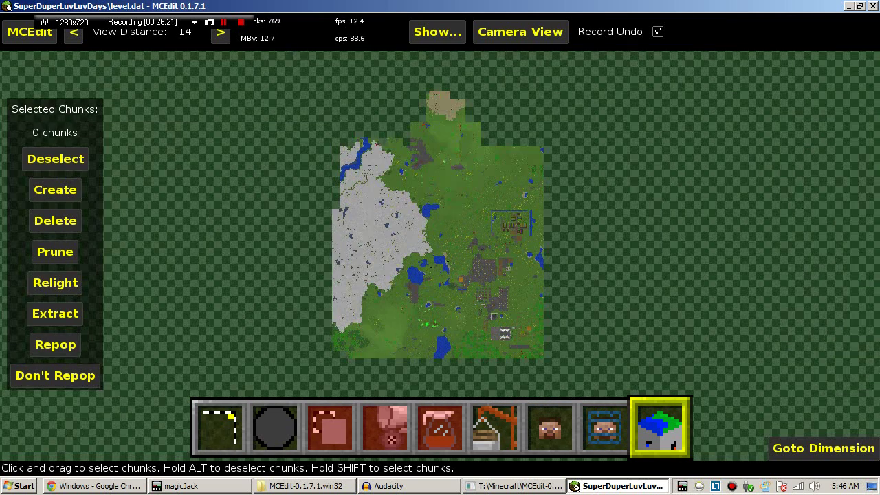
{"action": "left_click_drag", "start_coordinate": [447, 261], "coordinate": [405, 235]}
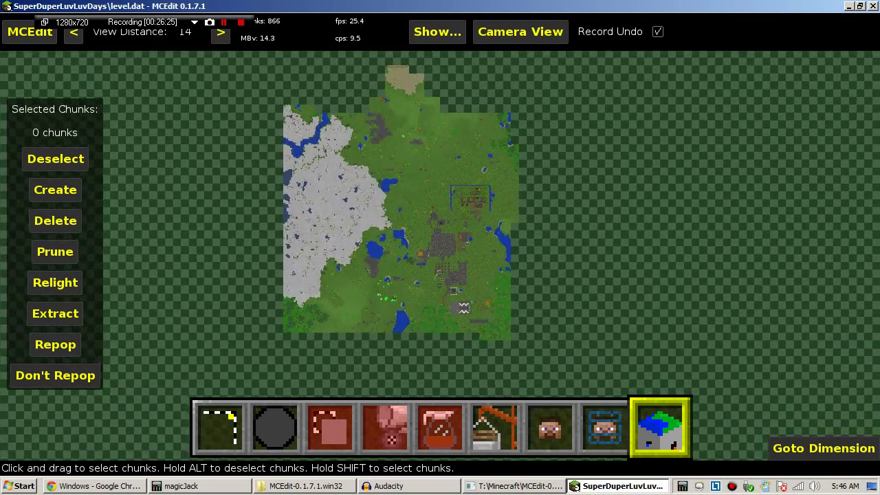
{"action": "scroll", "coordinate": [440, 261], "scroll_direction": "up", "scroll_amount": 4}
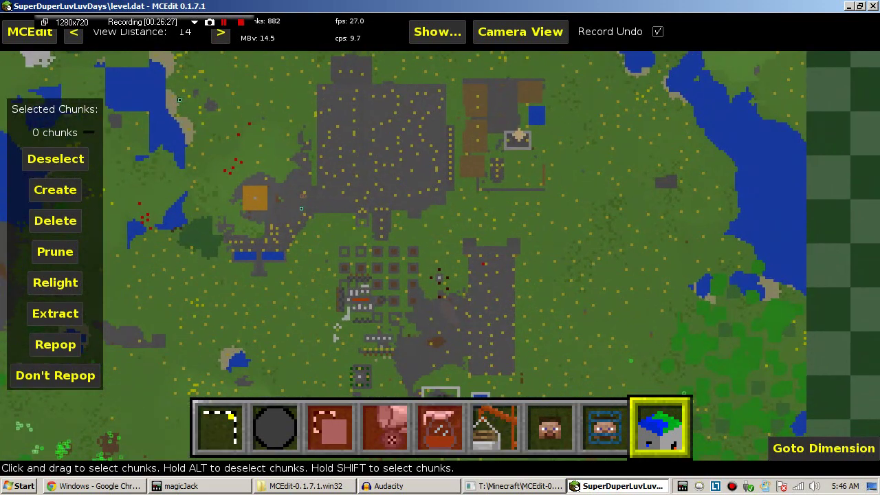
{"action": "scroll", "coordinate": [440, 261], "scroll_direction": "down", "scroll_amount": 5}
Show SuperDuperLuvLuvDays in Camera View and inspect the stone walls, lava wall and brick-bordered plots
{"action": "left_click", "coordinate": [520, 31]}
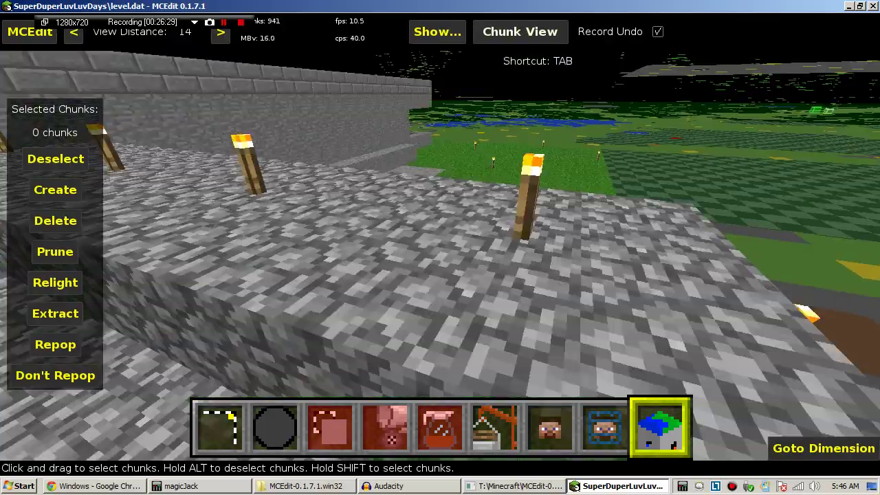
{"action": "key", "text": "w"}
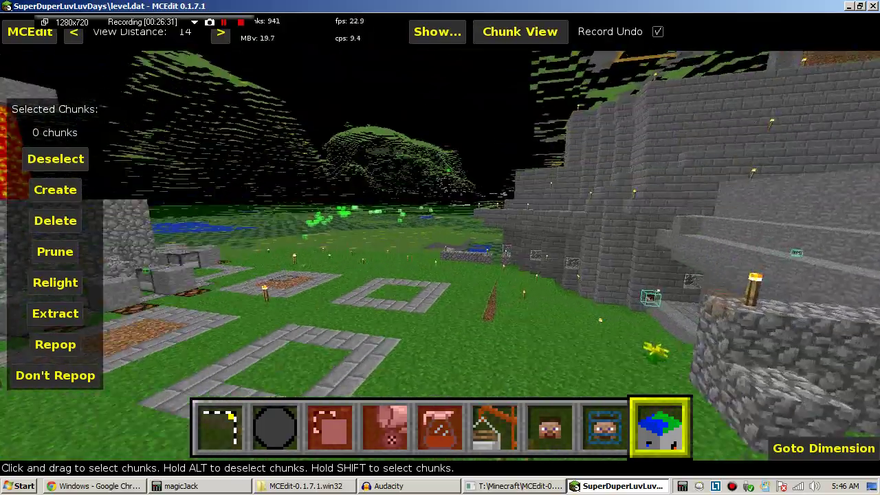
{"action": "key", "text": "j"}
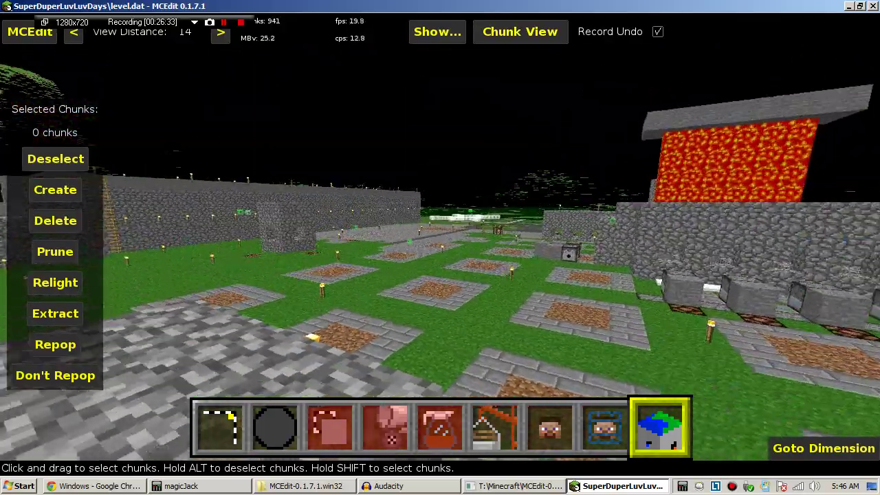
{"action": "key", "text": "j"}
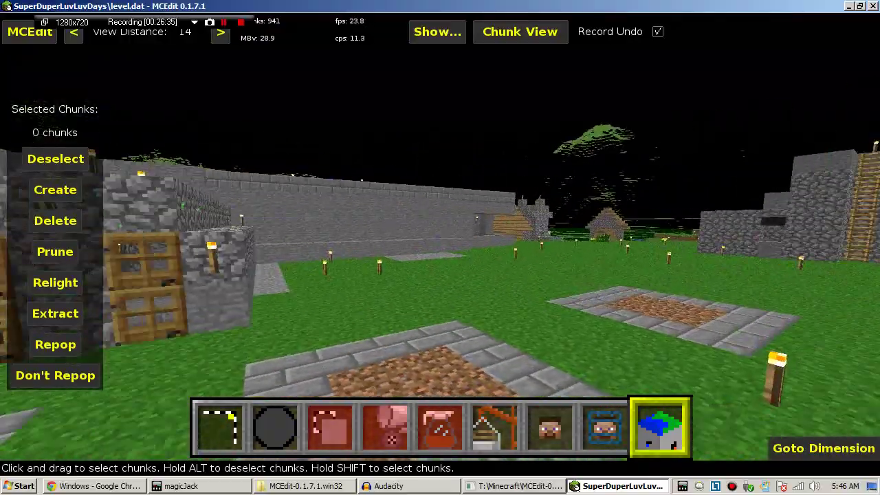
{"action": "key", "text": "w"}
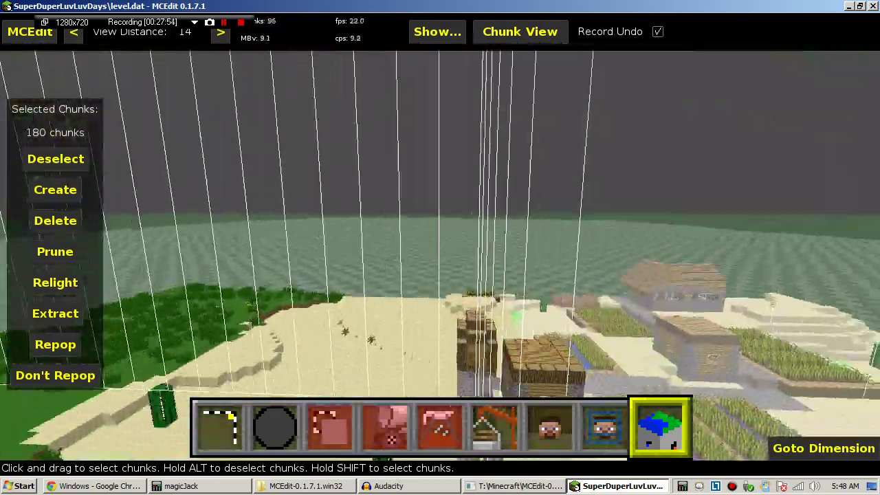
Fly through SuperDuperLuvLuvDays to inspect its desert village, exposed lava area, wooden arena and main town
{"action": "key", "text": "w"}
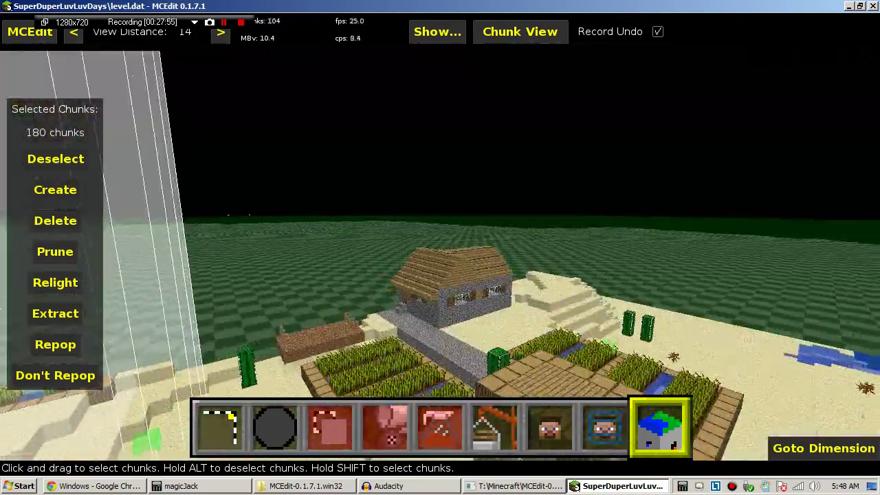
{"action": "key", "text": "w"}
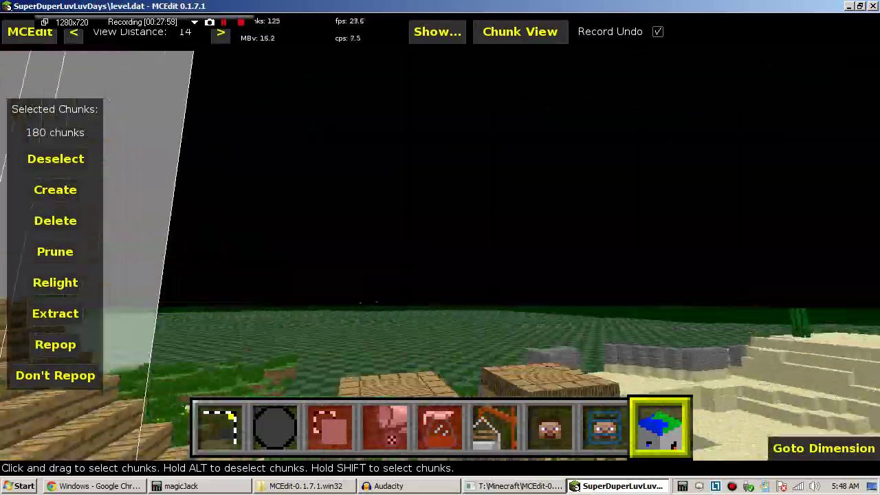
{"action": "key", "text": "w"}
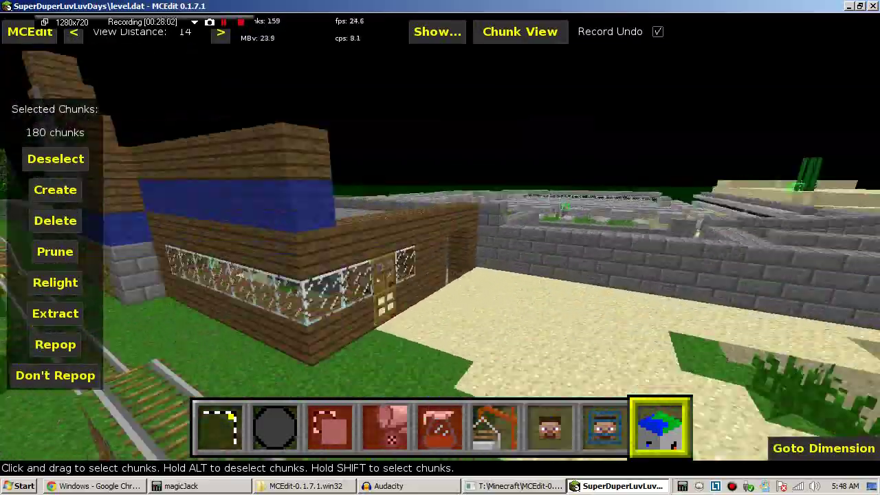
{"action": "key", "text": "w"}
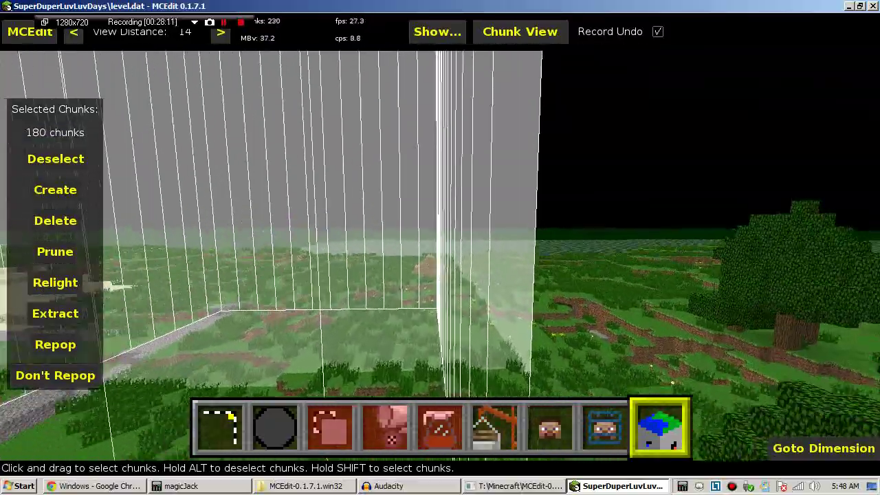
{"action": "key", "text": "w"}
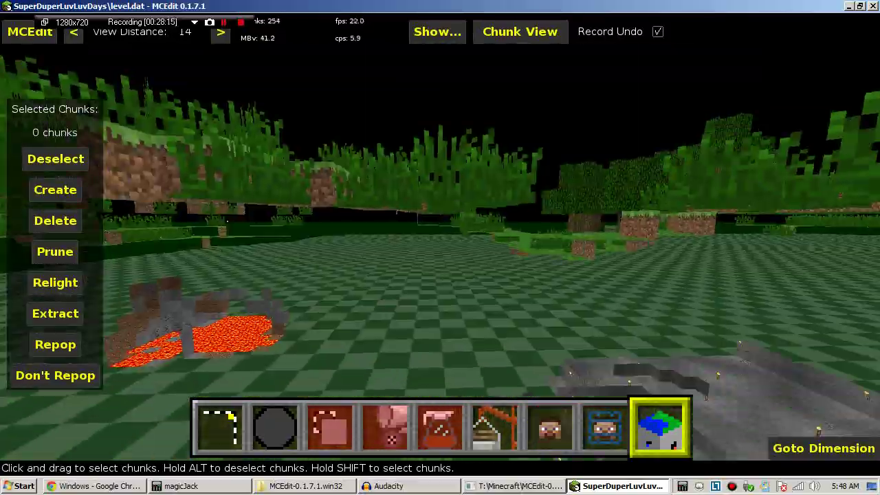
{"action": "key", "text": "w"}
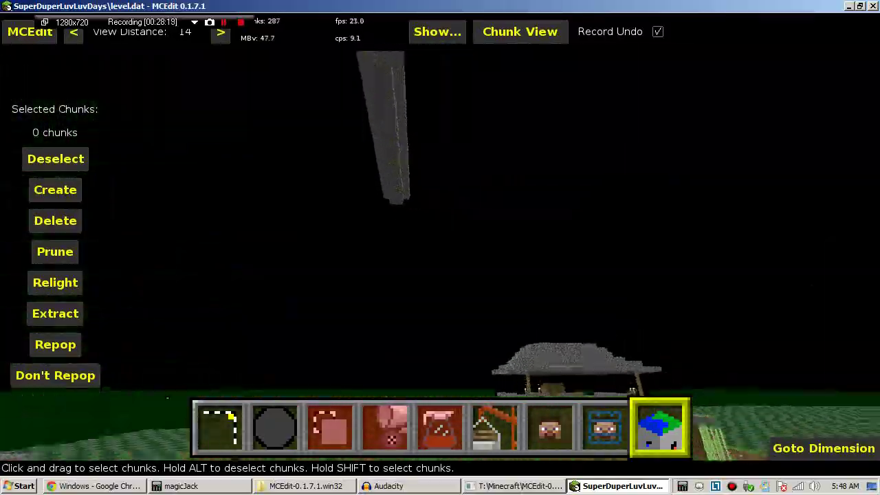
{"action": "key", "text": "w"}
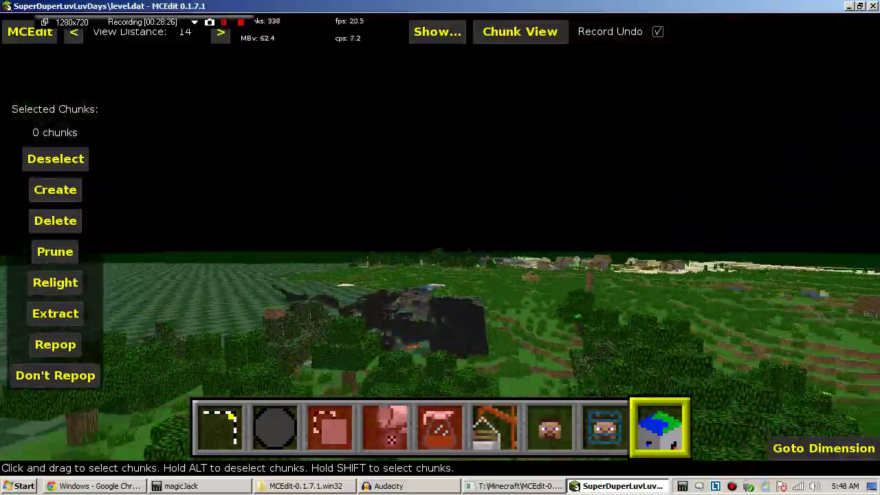
{"action": "key", "text": "w"}
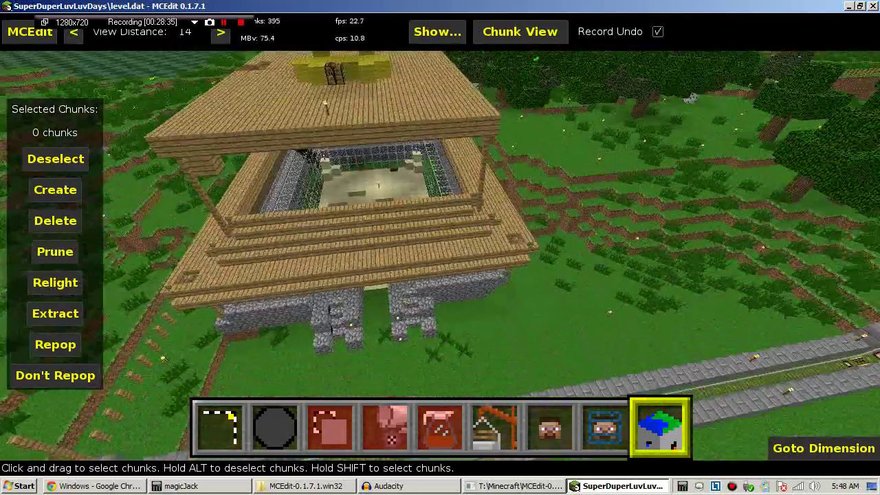
{"action": "key", "text": "w"}
{"action": "key", "text": "w"}
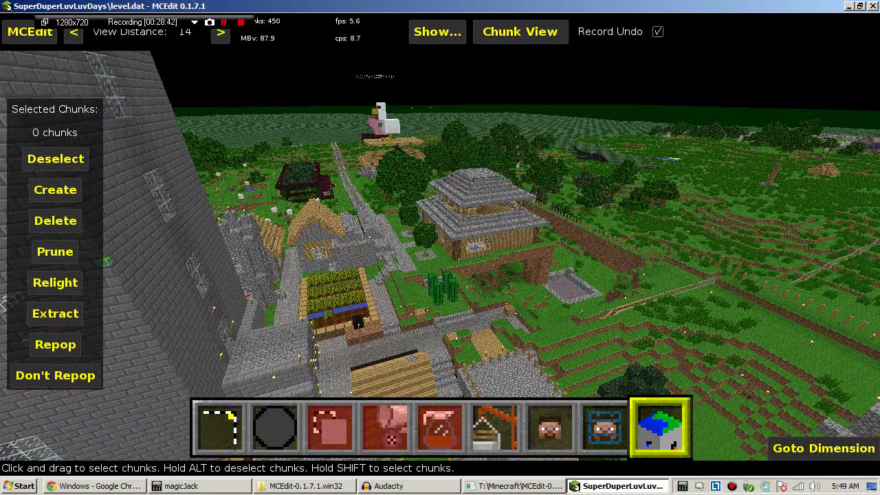
Close MCEdit and move the MCEdit-0.1.7.1.win32 folder window fully into view on the desktop
{"action": "left_click", "coordinate": [872, 5]}
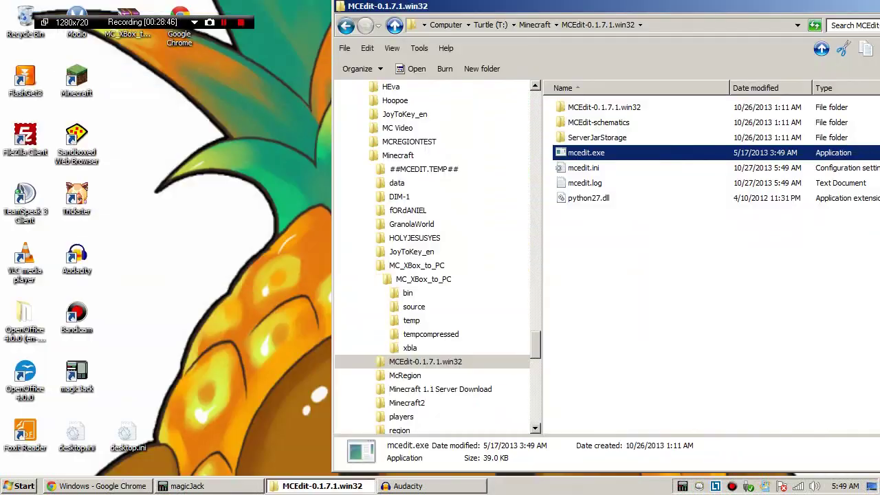
{"action": "left_click_drag", "start_coordinate": [604, 6], "coordinate": [439, 107]}
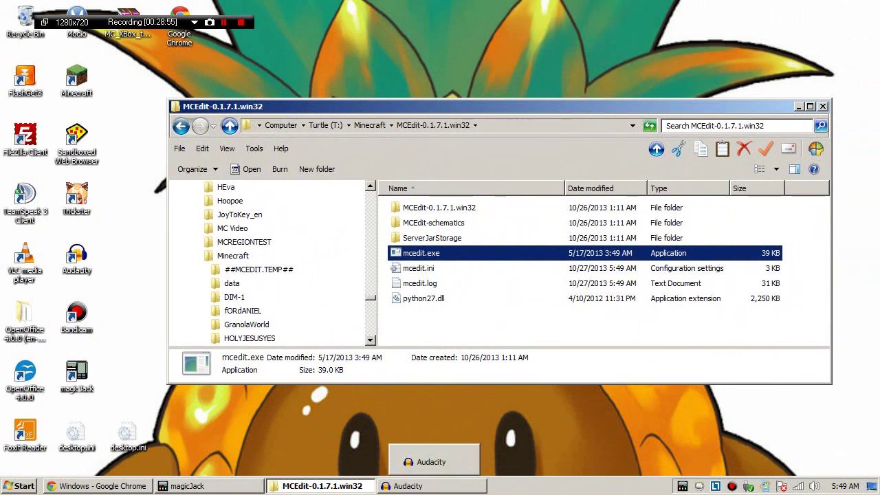